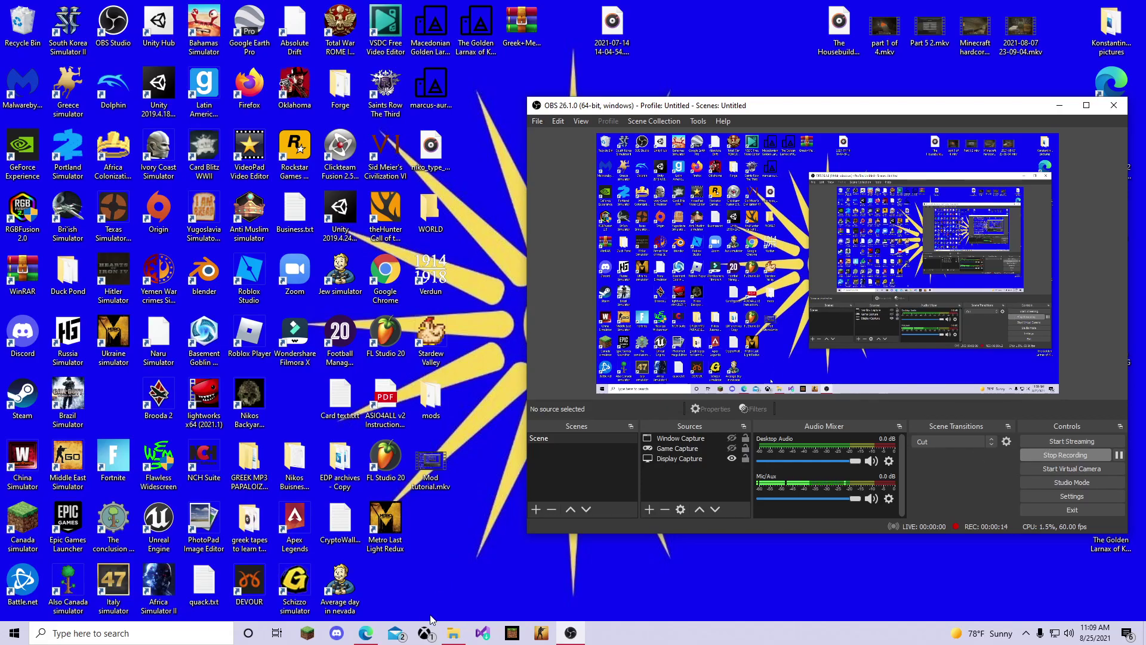
# - In Edge, search Bing for 'minecraft battleship map download'
pyautogui.click(369, 636)
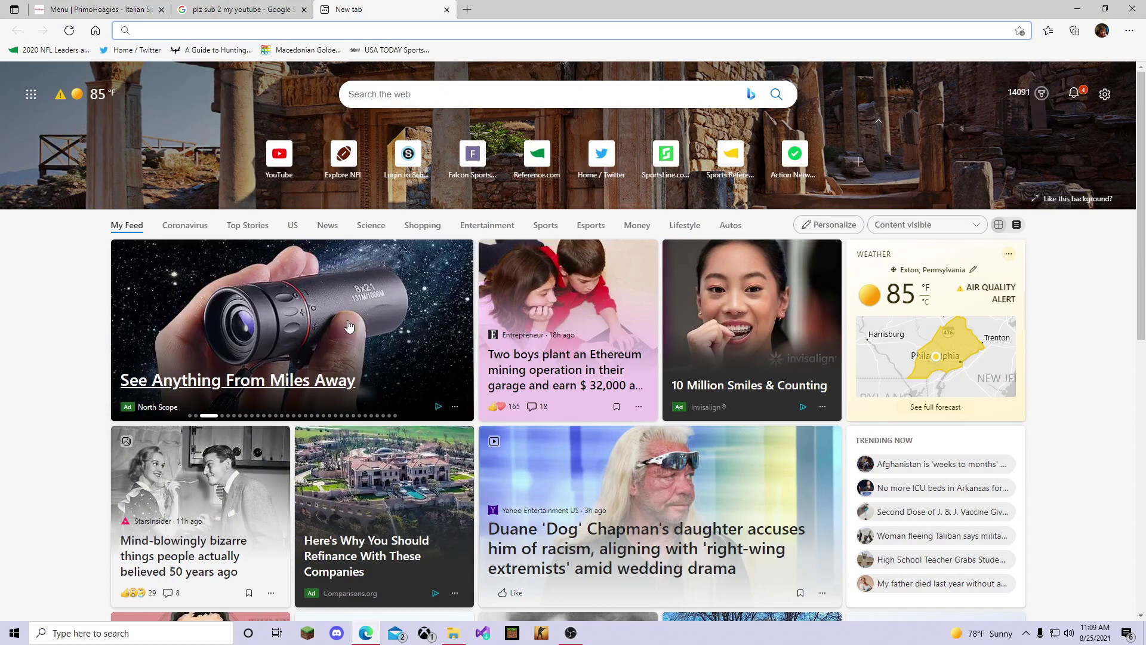
pyautogui.click(410, 95)
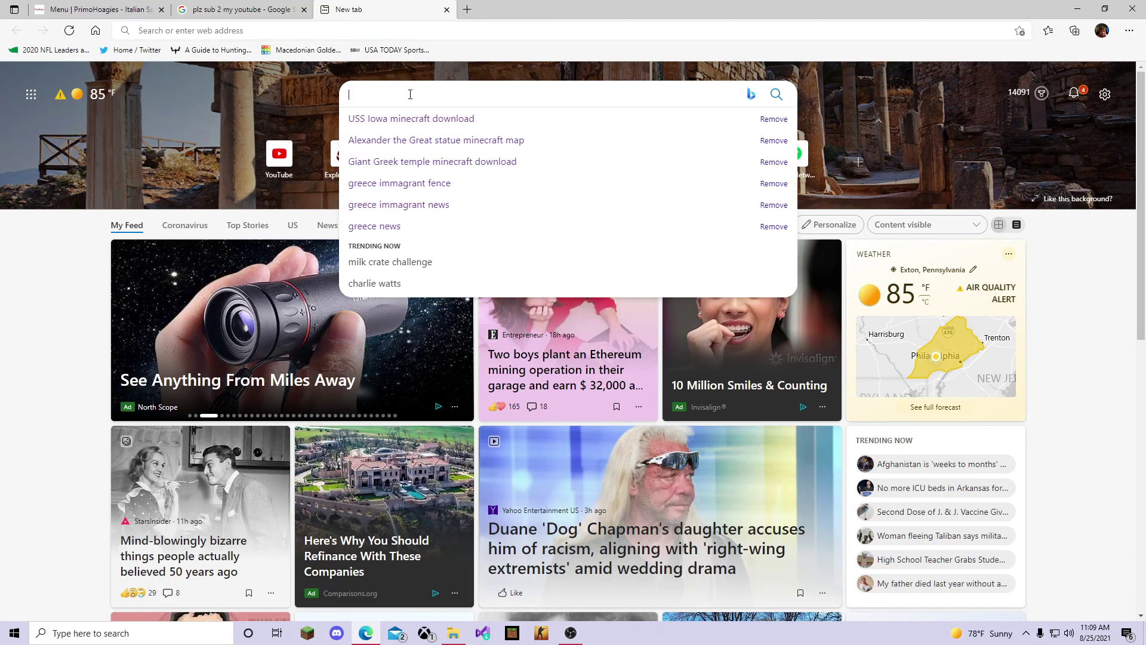
pyautogui.write('Mi')
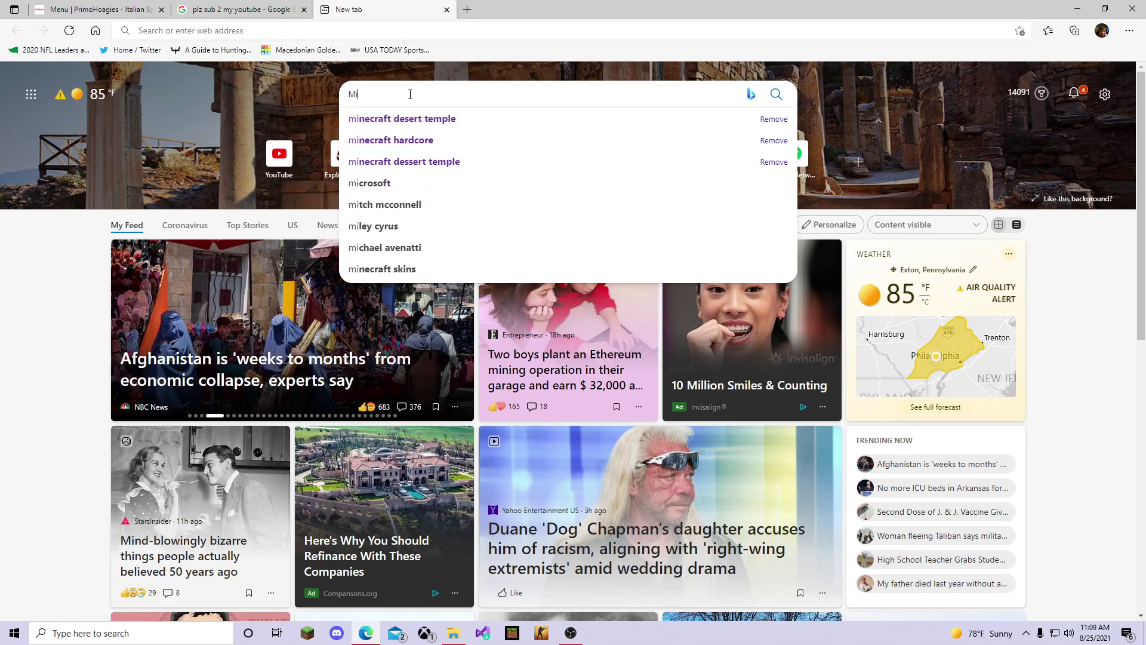
pyautogui.write('necraft b')
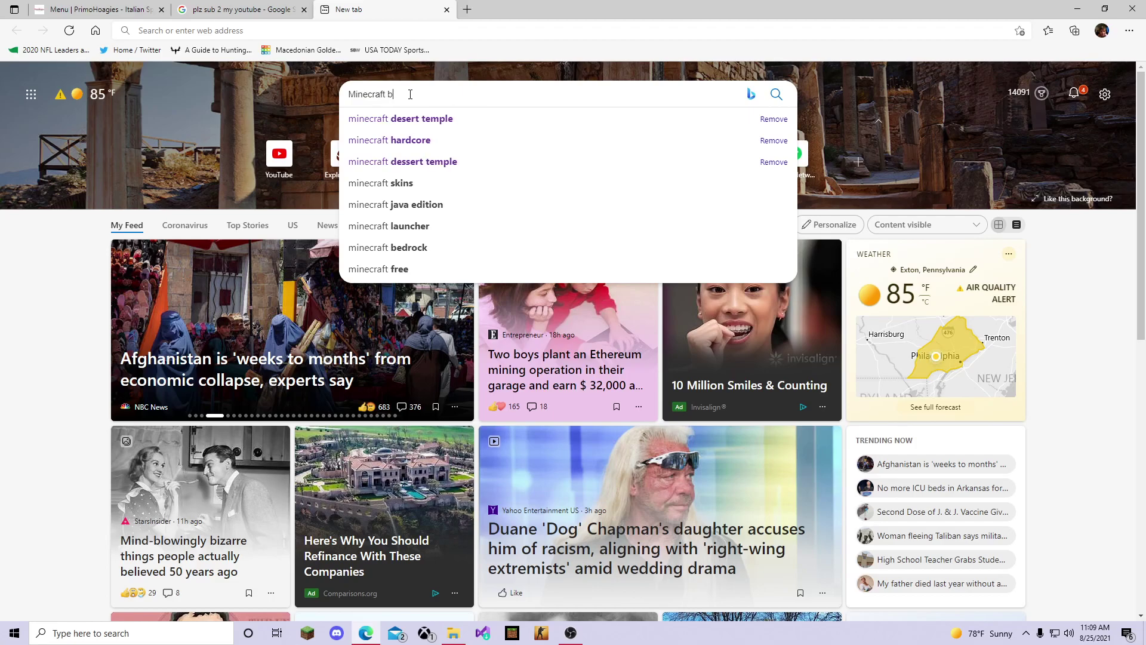
pyautogui.write('attlesh')
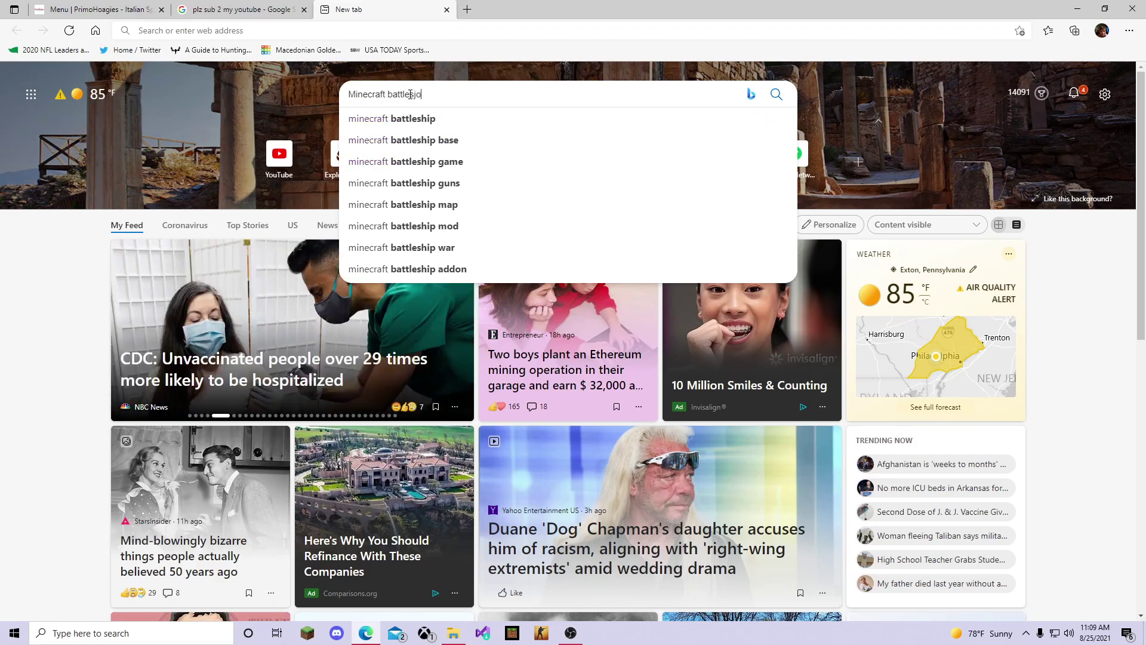
pyautogui.write('ip m')
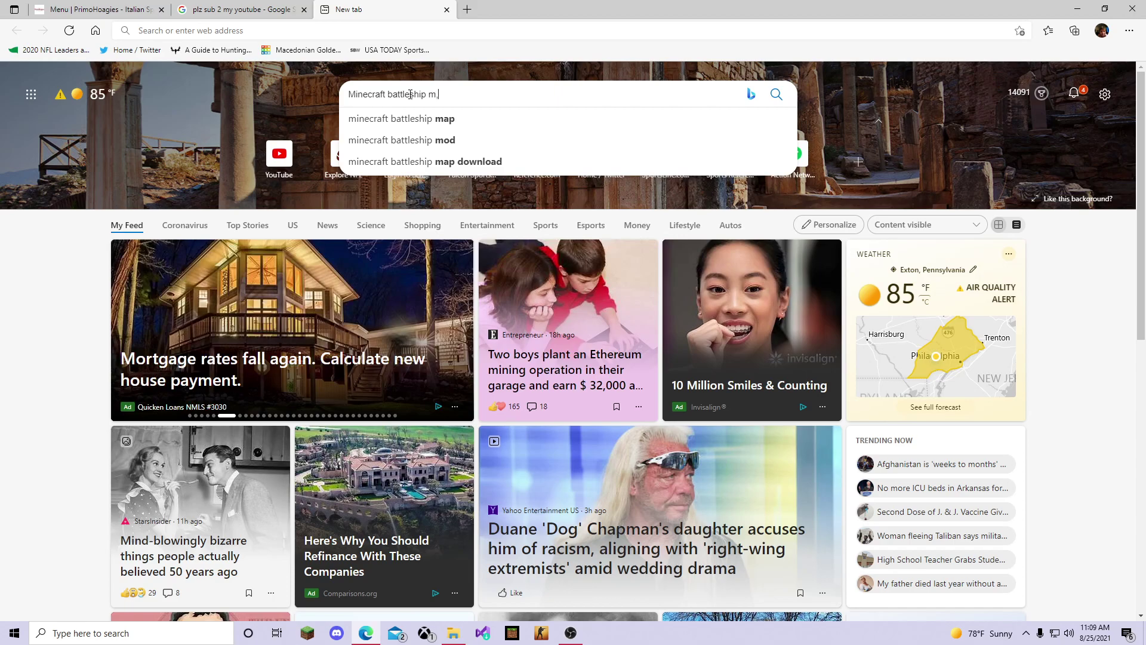
pyautogui.click(474, 173)
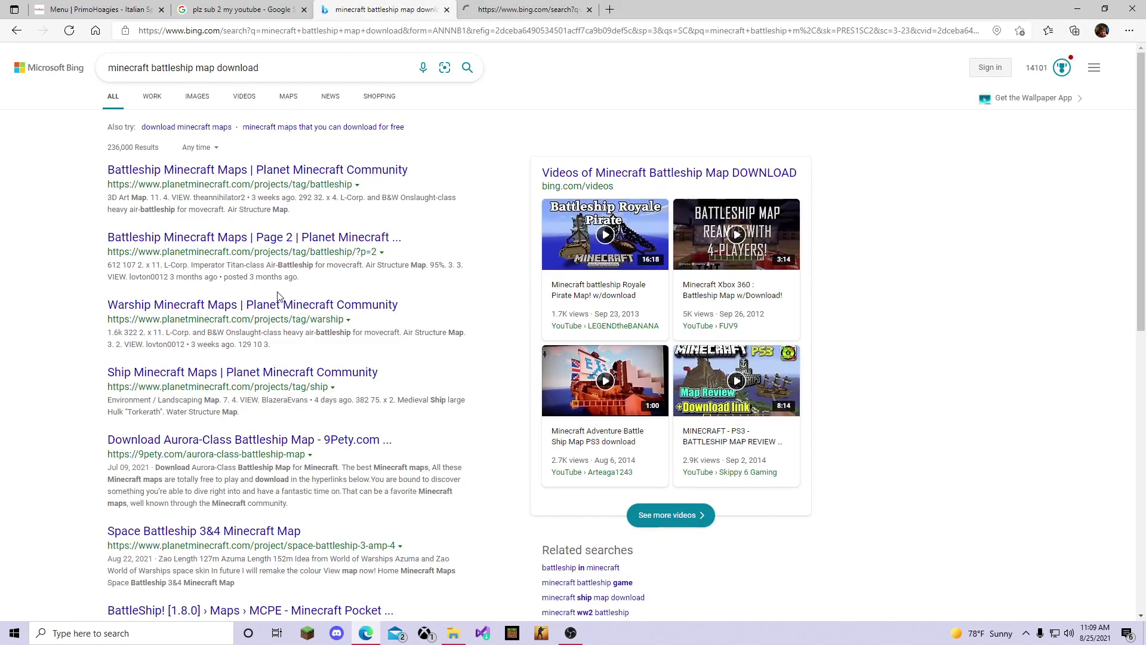
# - On the Planet Minecraft tab, find WW2 Bismarck-Class Battleship and download bismarck-class-ship.zip
pyautogui.scroll(-2, 263, 346)
pyautogui.scroll(2, 249, 385)
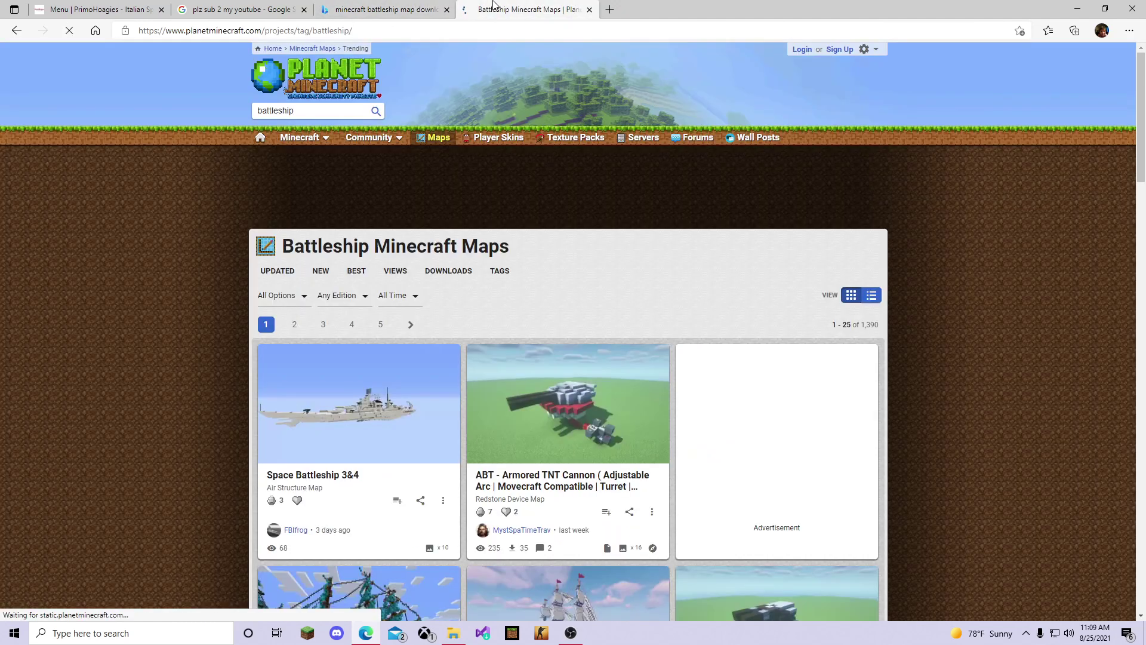
pyautogui.hotkey('ctrl', 'Tab')
pyautogui.scroll(-4, 365, 330)
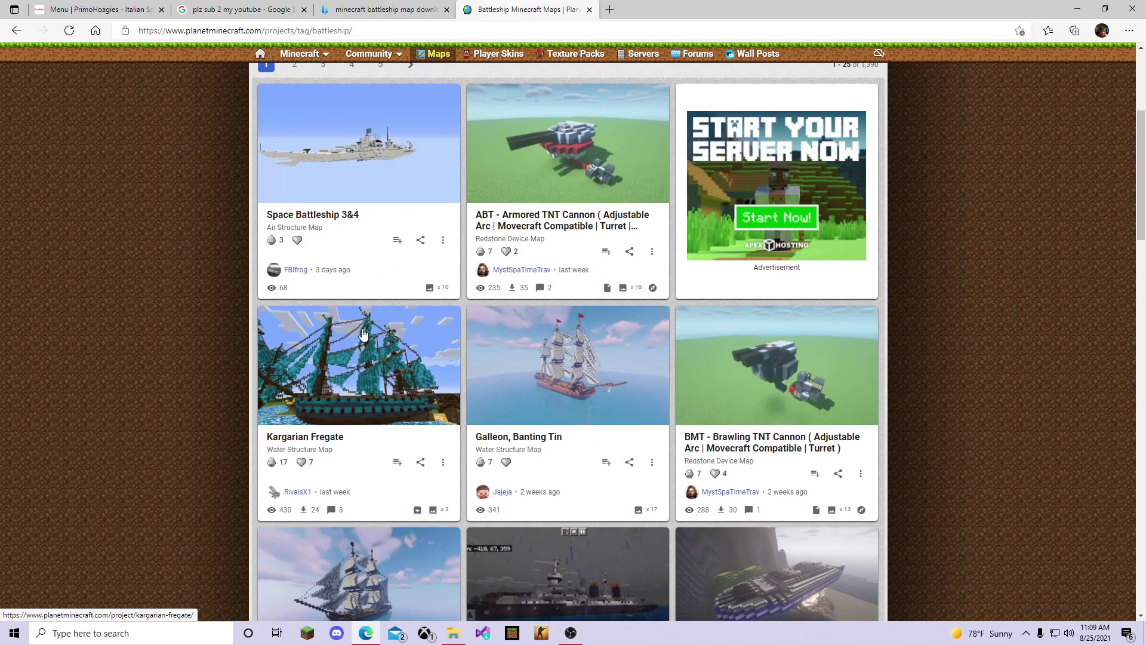
pyautogui.scroll(-7, 576, 163)
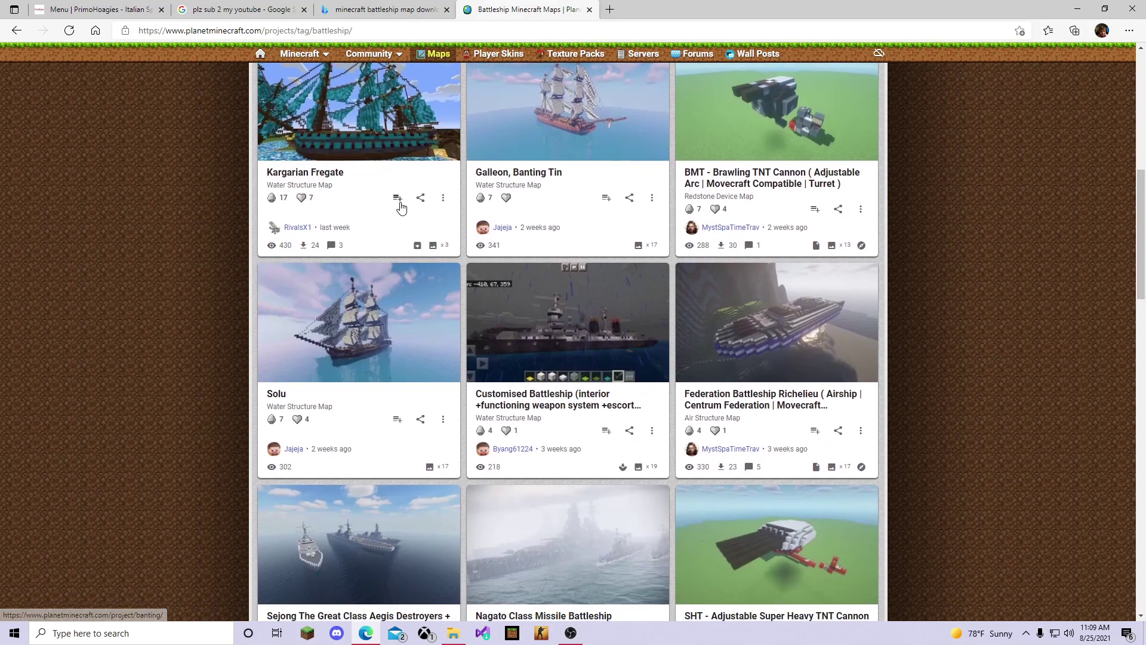
pyautogui.scroll(-7, 764, 180)
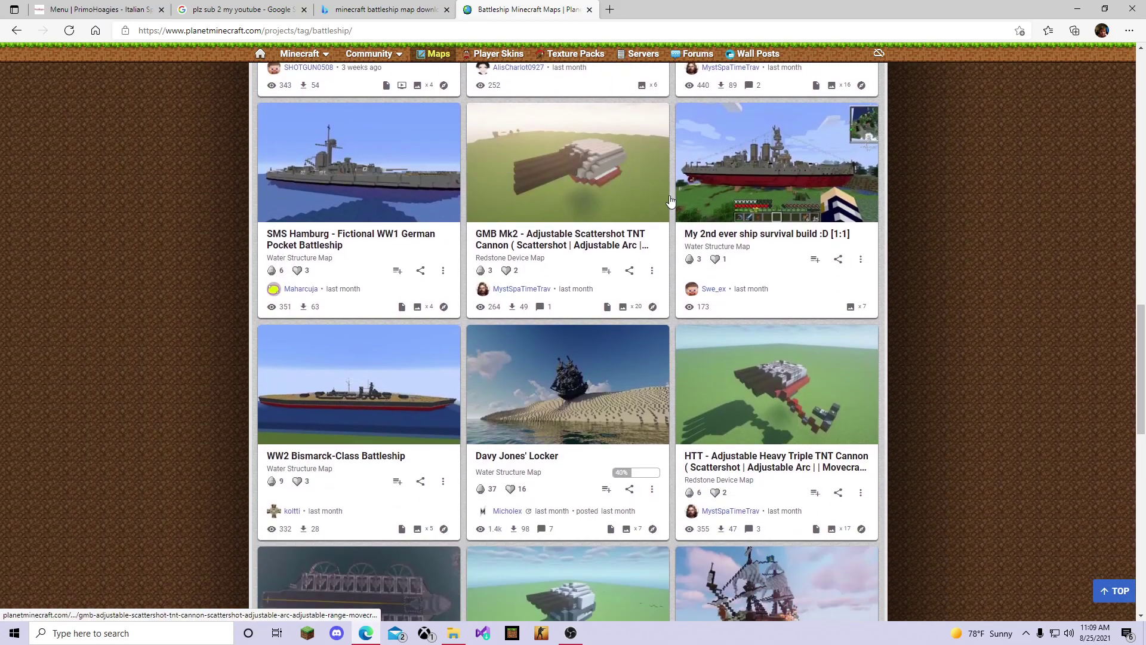
pyautogui.scroll(-1, 413, 313)
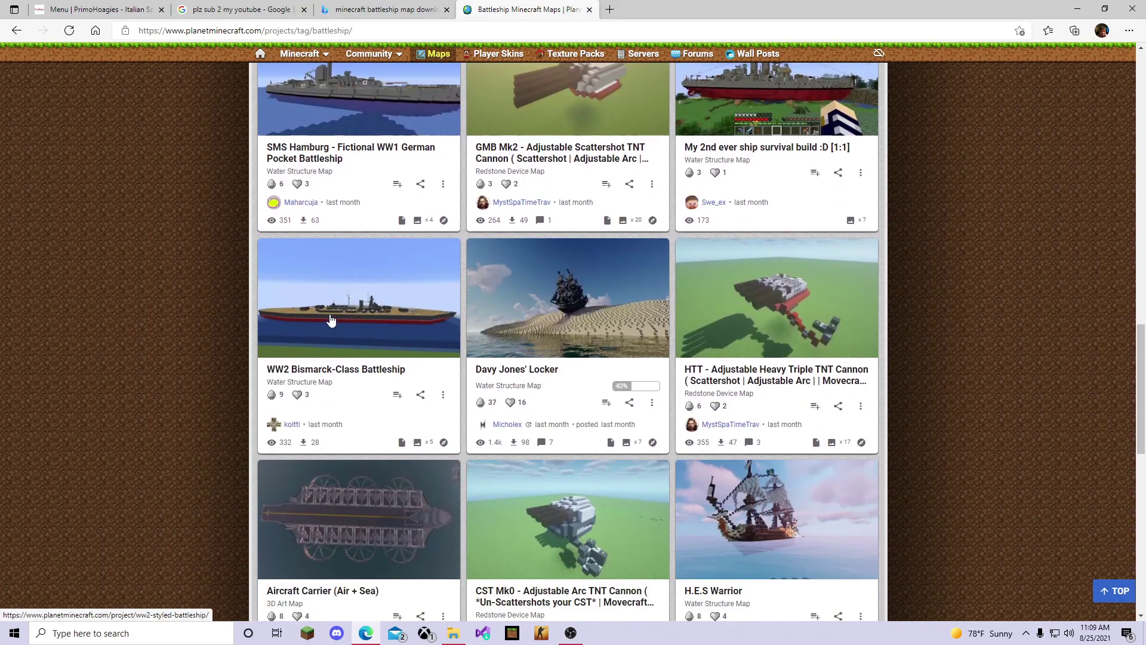
pyautogui.scroll(-6, 355, 323)
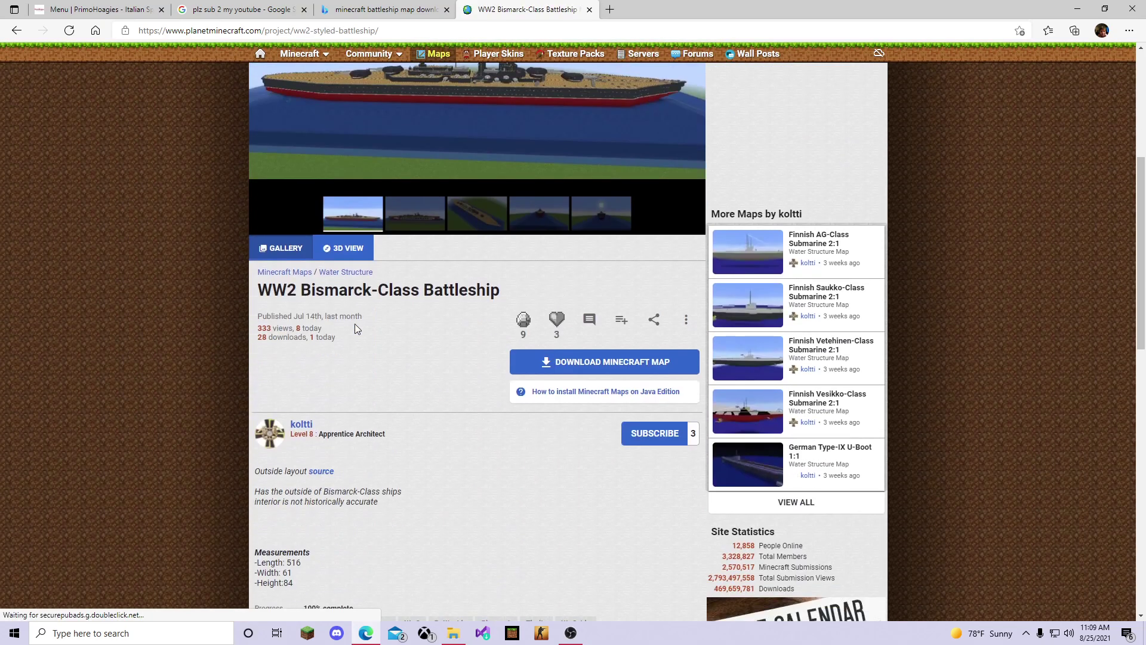
pyautogui.click(591, 340)
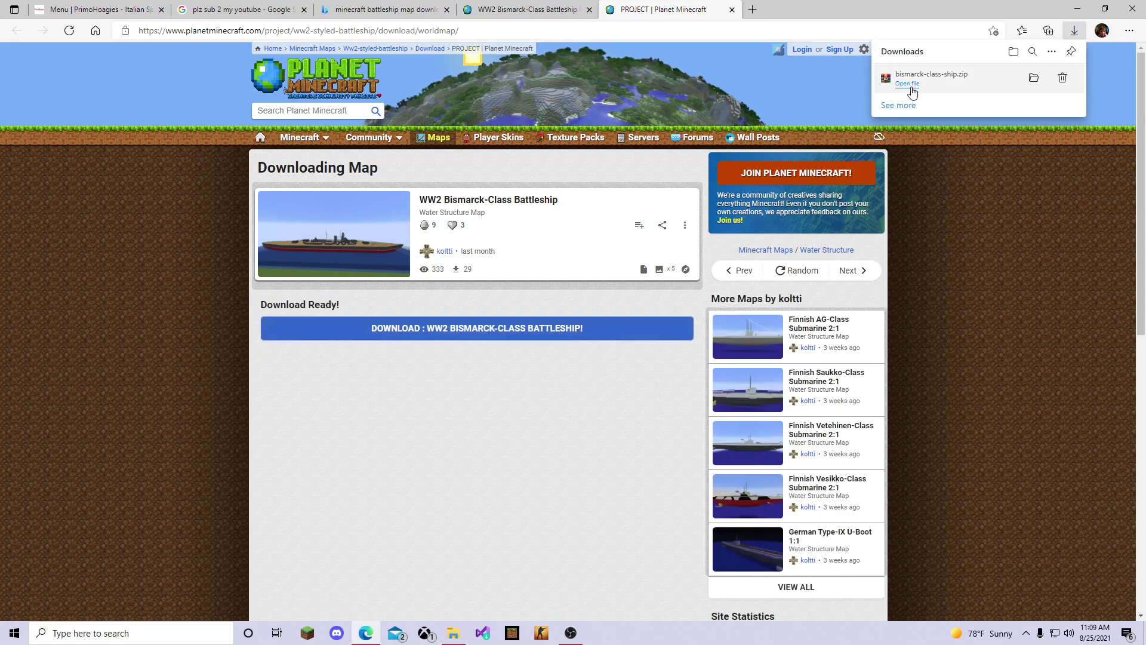
# - Open bismarck-class-ship.zip from Edge's downloads in WinRAR, then minimize Edge
pyautogui.click(908, 84)
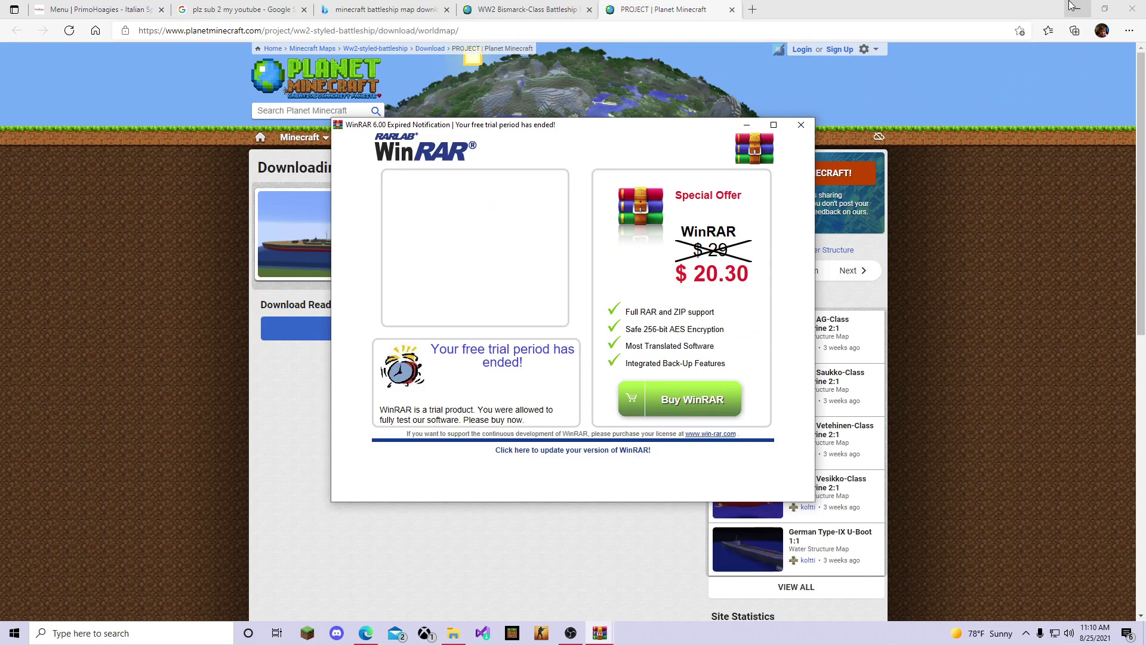
pyautogui.click(1073, 7)
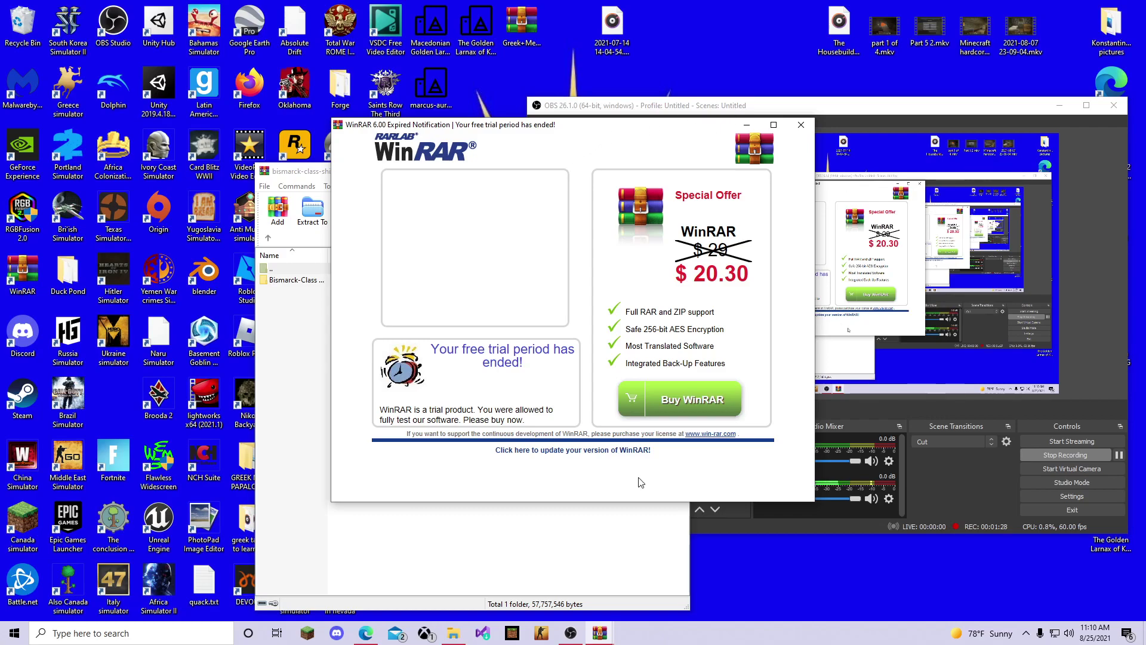
# - Dismiss the WinRAR trial notice and extract the Bismarck-Class folder to the desktop by dragging
pyautogui.click(800, 125)
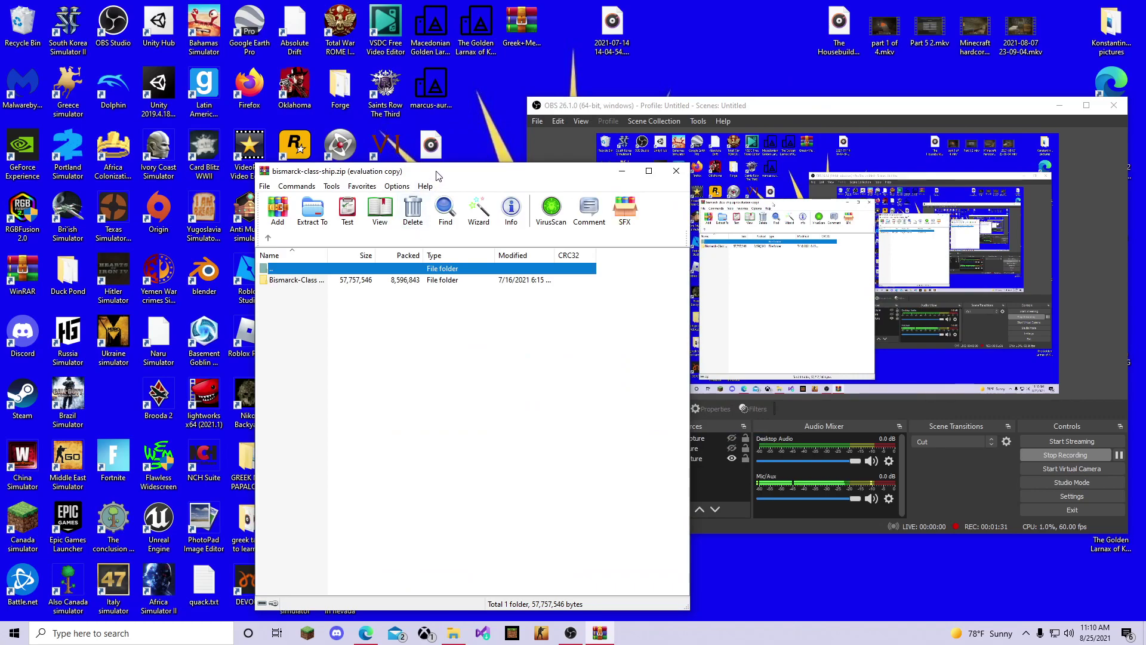
pyautogui.moveTo(439, 176); pyautogui.dragTo(715, 157)
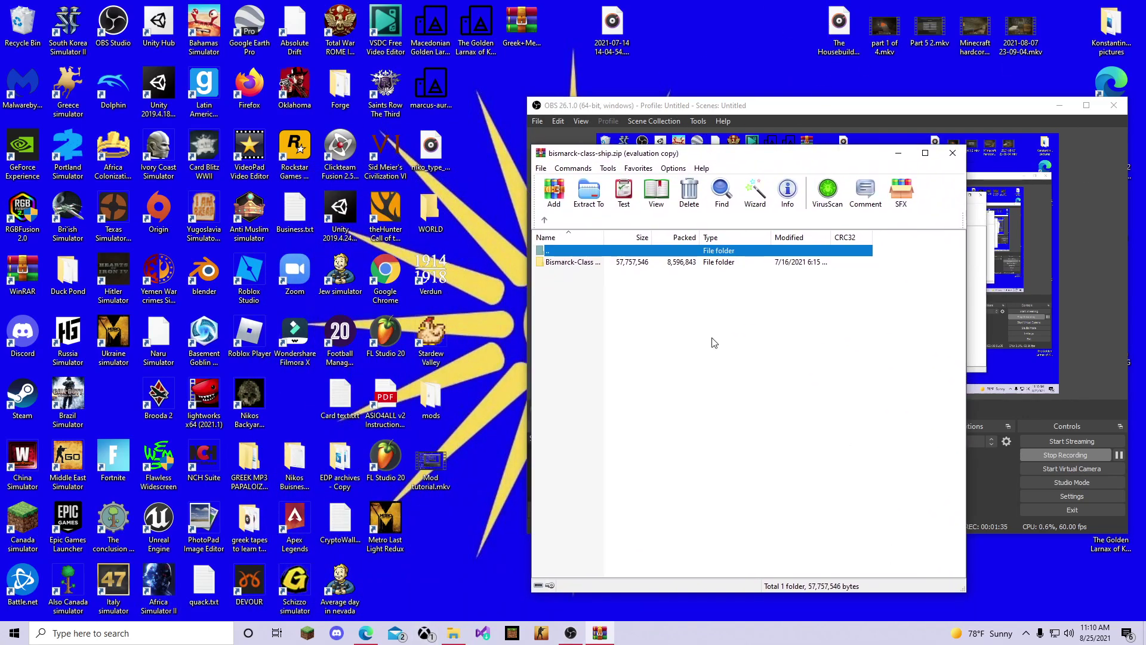
pyautogui.doubleClick(604, 264)
pyautogui.click(544, 222)
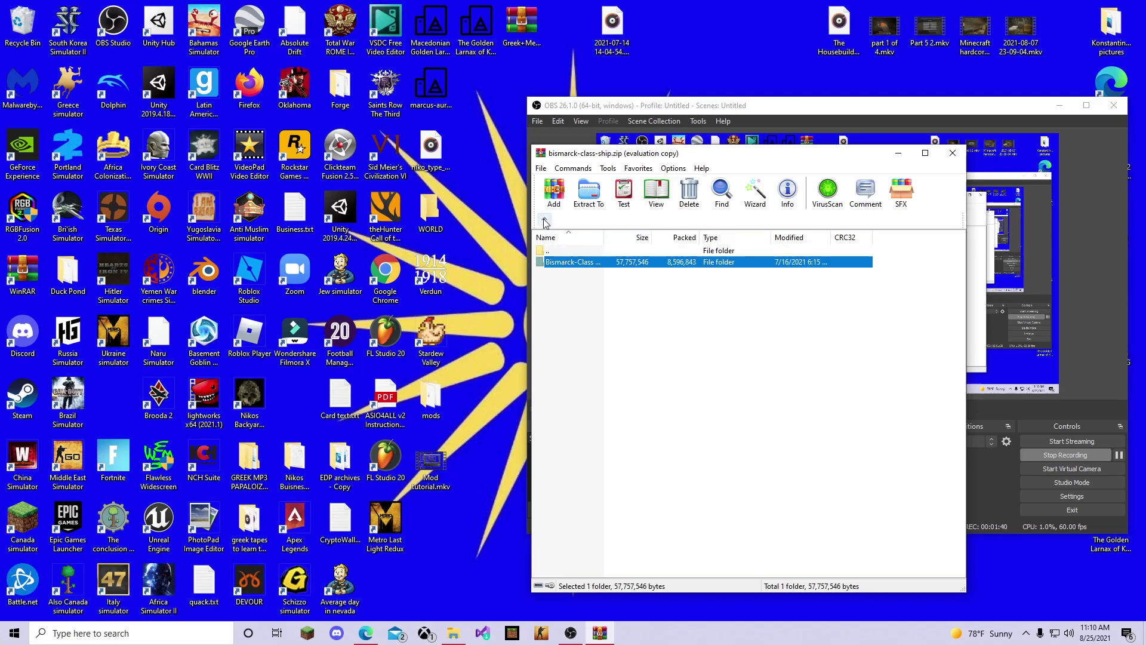
pyautogui.moveTo(554, 267); pyautogui.dragTo(478, 322)
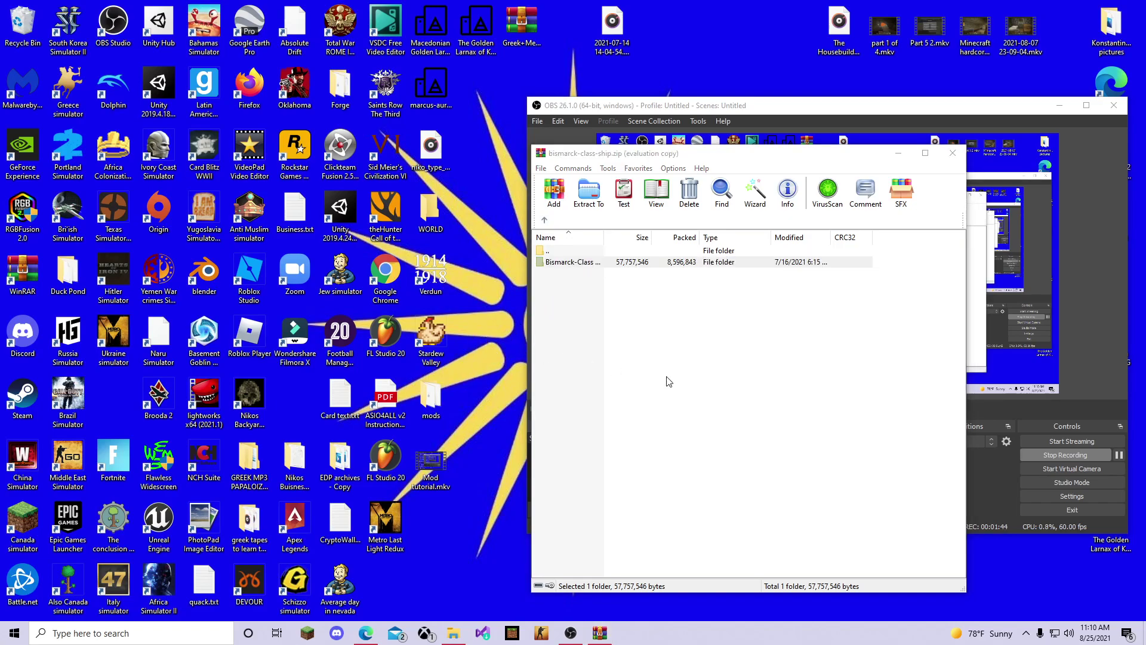
# - Close WinRAR and search Windows for %appdata%
pyautogui.click(898, 153)
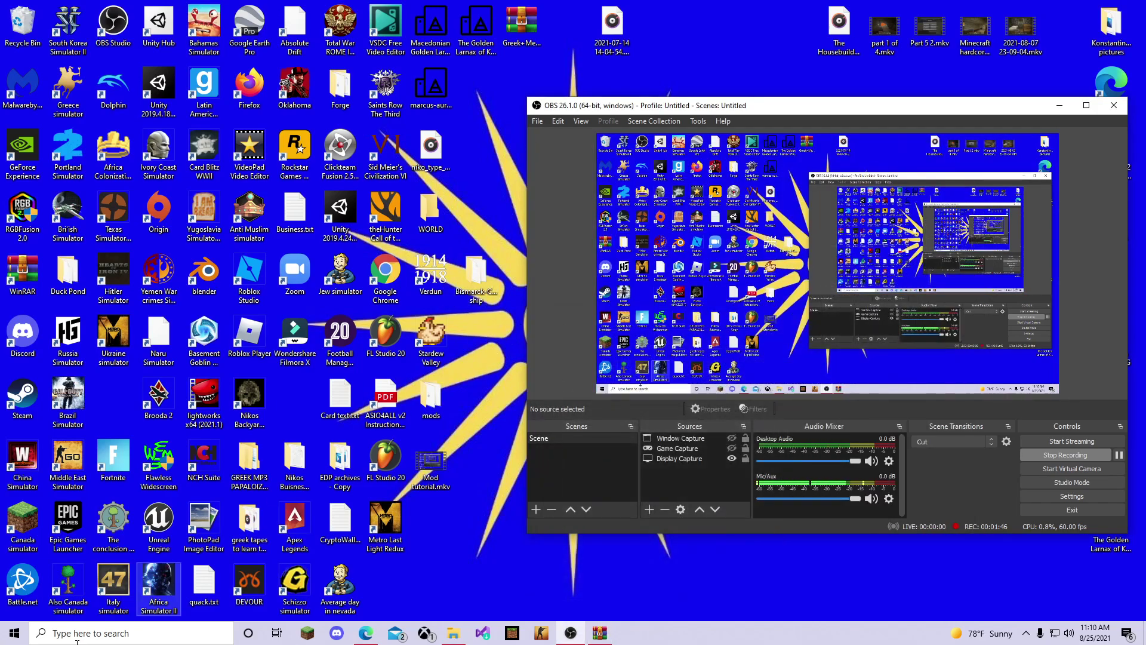
pyautogui.click(53, 635)
pyautogui.write('%')
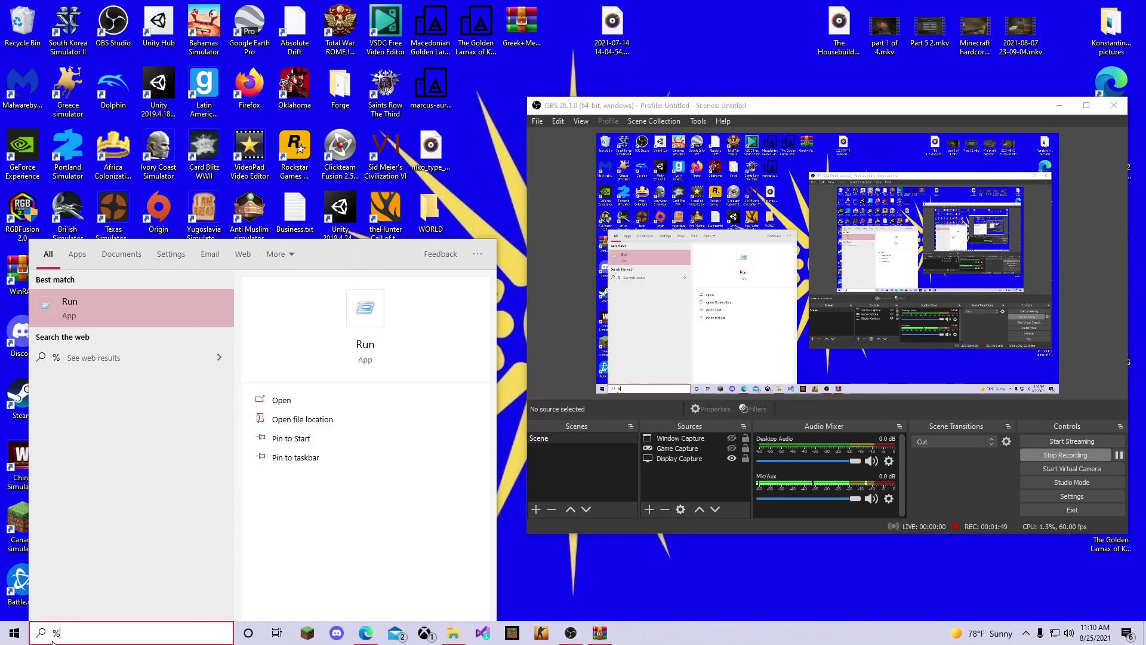
pyautogui.write('app')
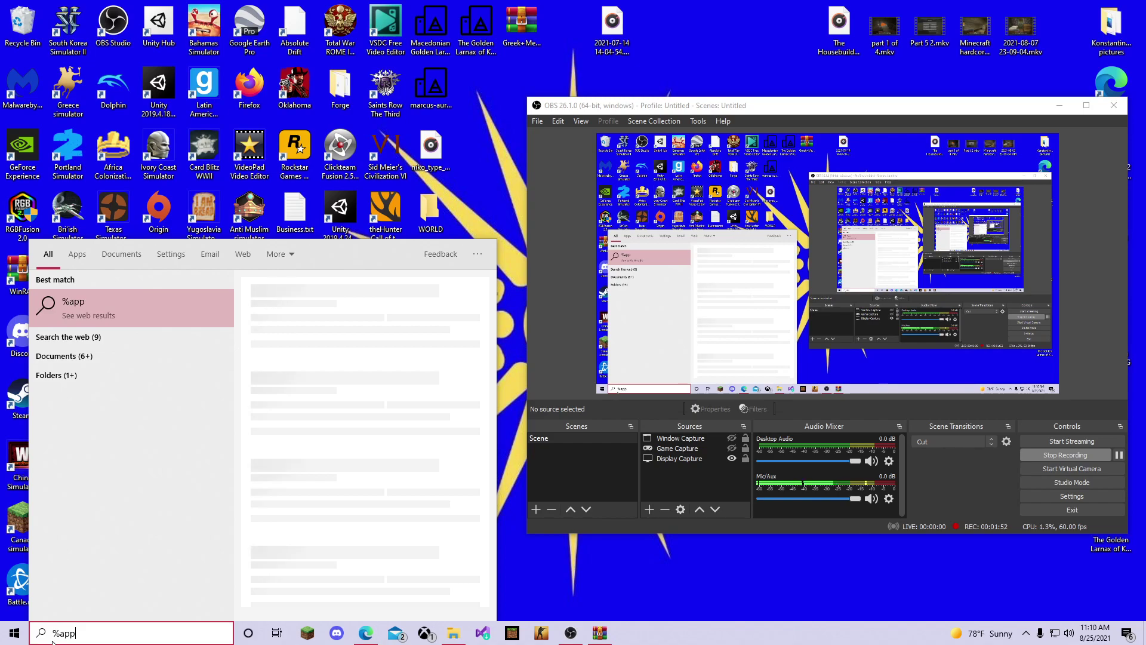
pyautogui.write('data')
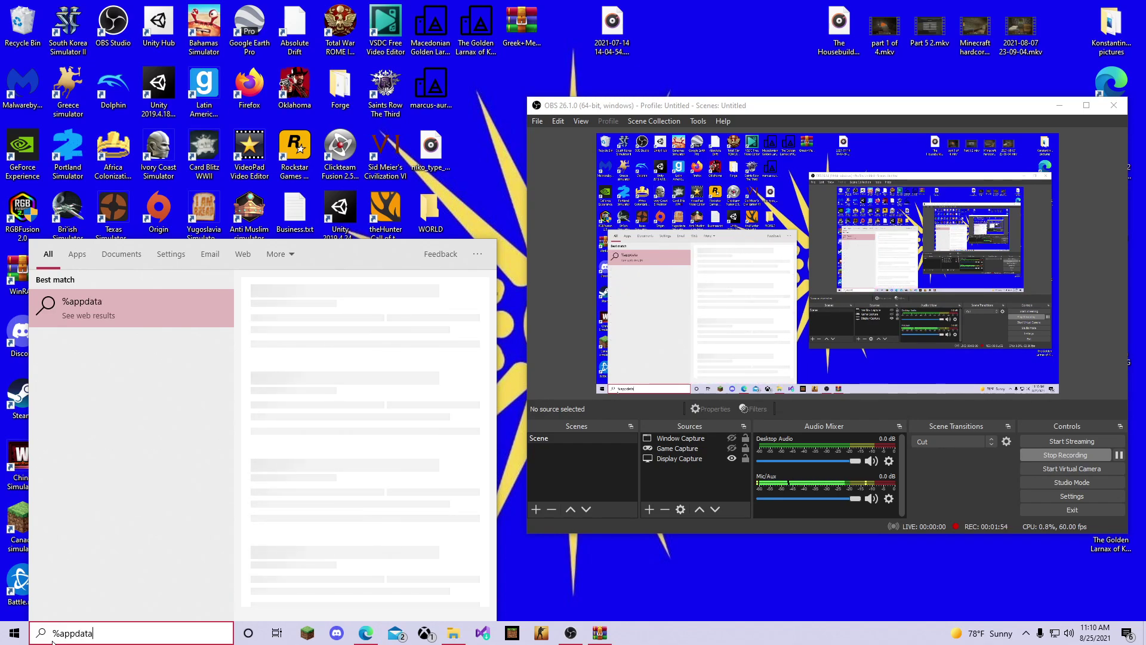
pyautogui.write('%')
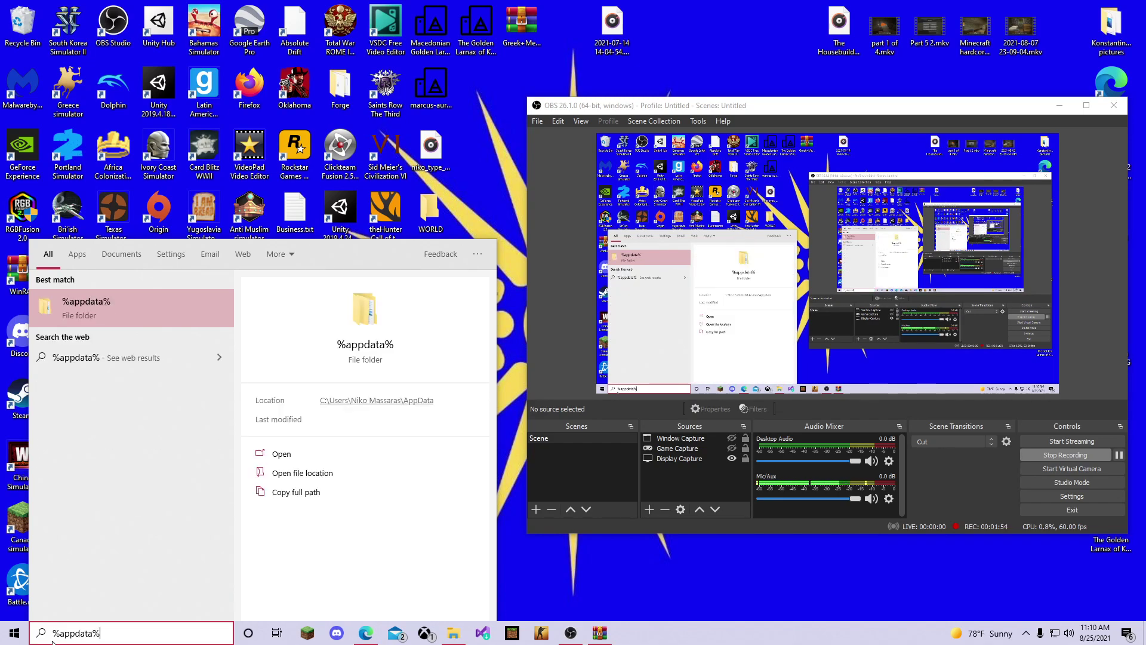
# - Browse to AppData\Roaming\.minecraft, checking structures and shaderpacks, then select the desktop ship folder
pyautogui.click(112, 311)
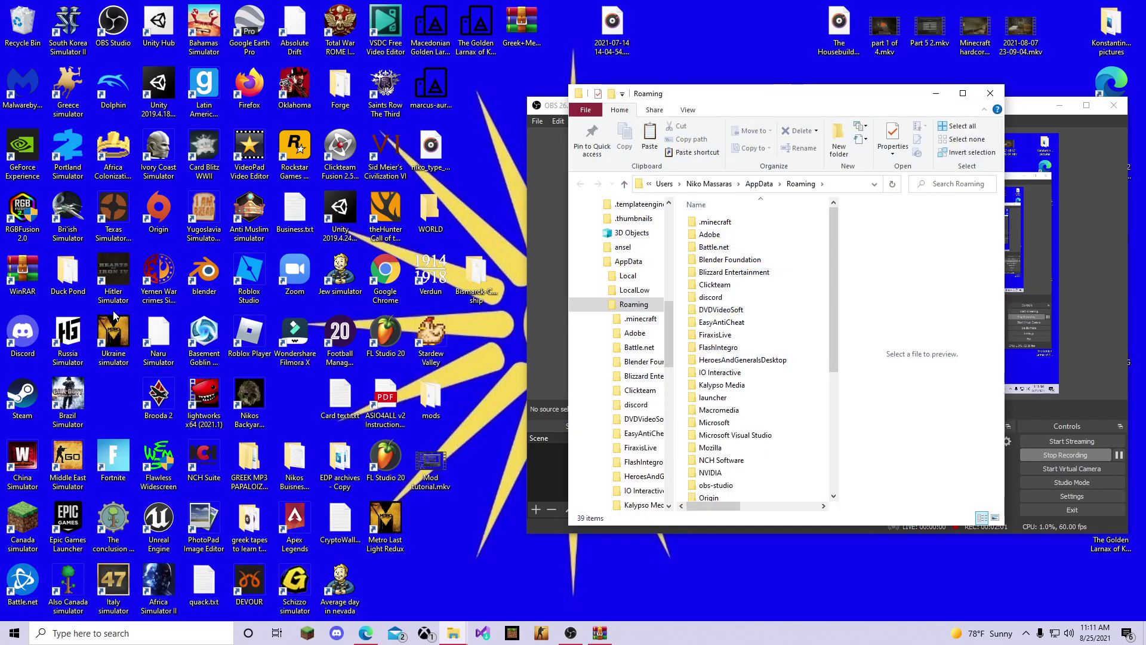
pyautogui.doubleClick(743, 225)
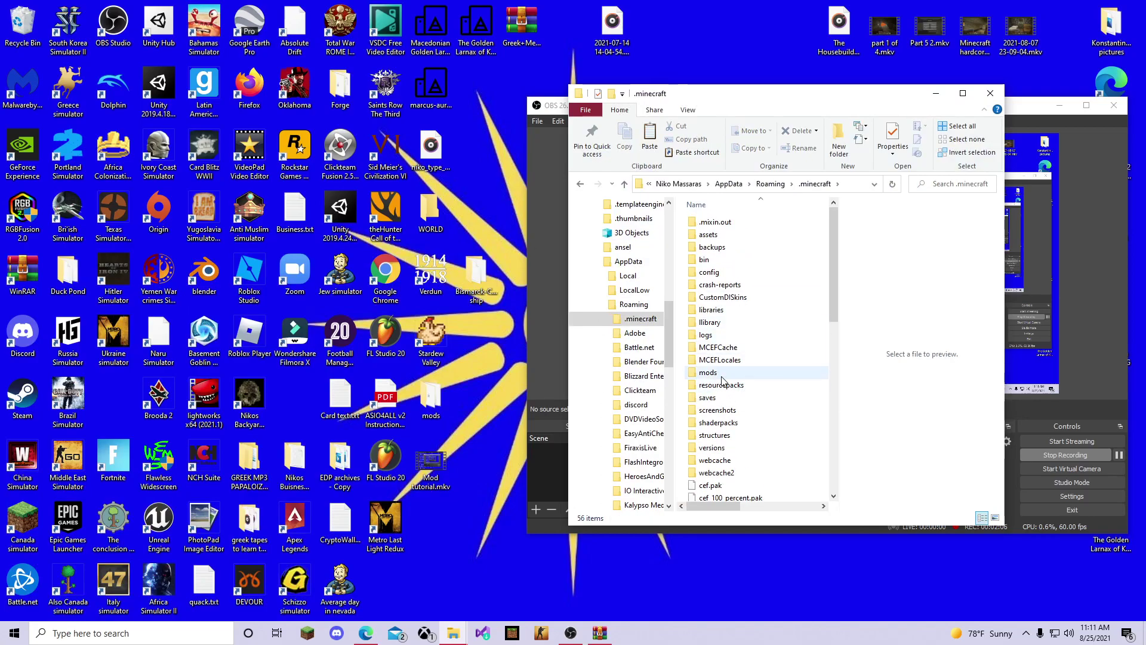
pyautogui.doubleClick(733, 435)
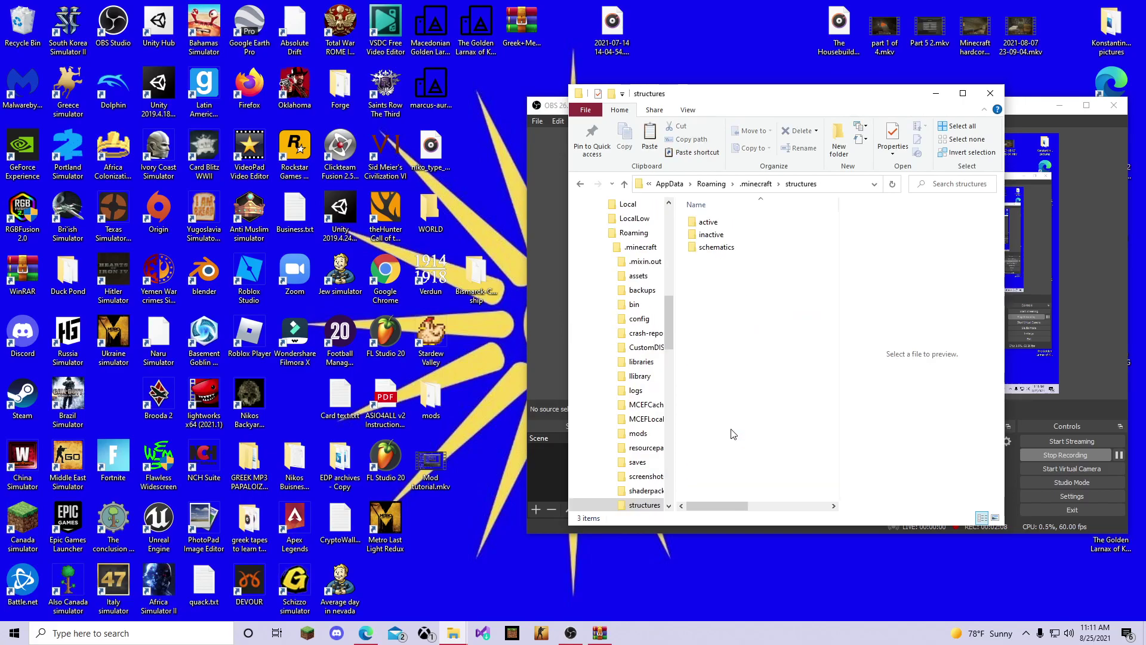
pyautogui.click(580, 184)
pyautogui.doubleClick(730, 423)
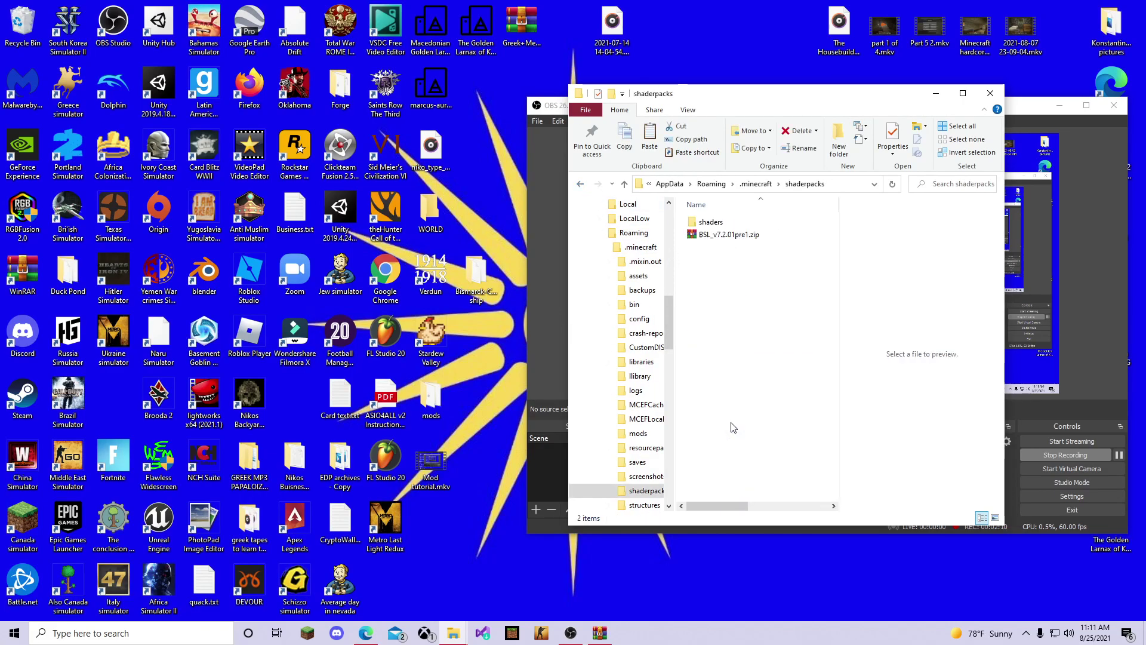
pyautogui.click(579, 183)
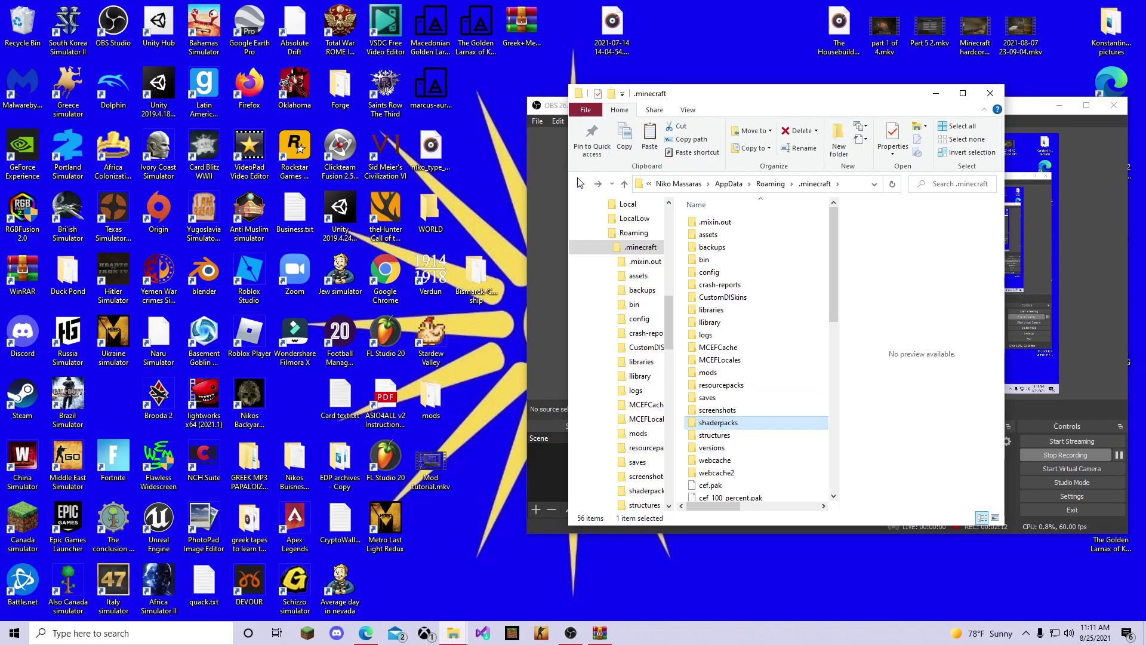
pyautogui.click(487, 286)
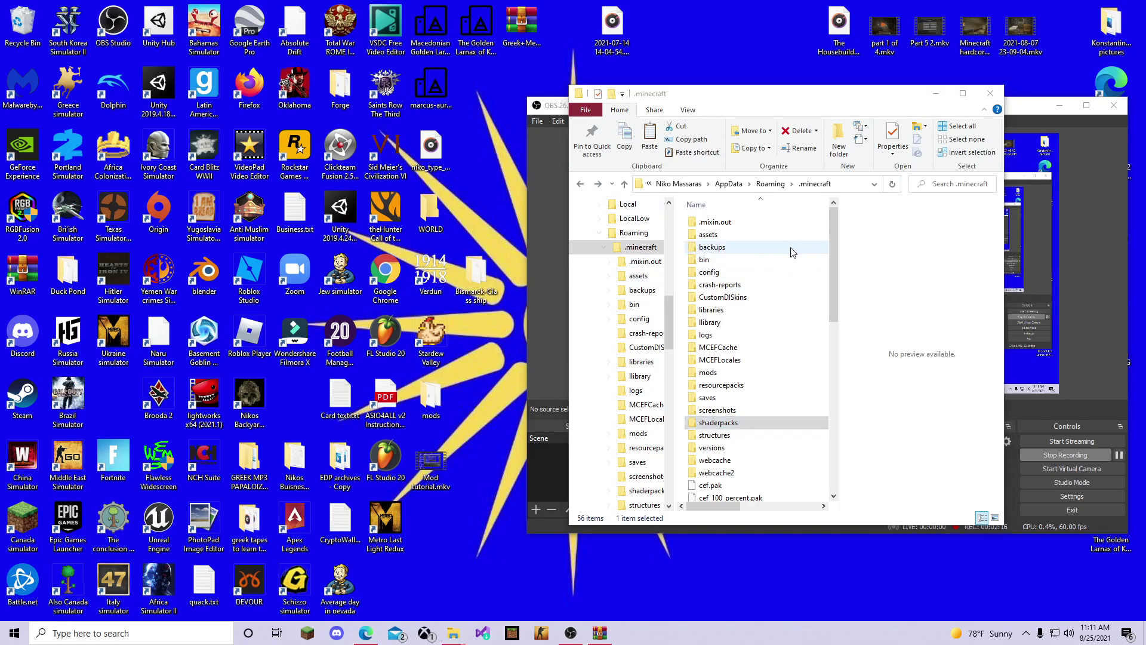
# - Move the Bismarck-Class ship folder from the desktop into .minecraft\saves, then minimize Explorer
pyautogui.doubleClick(724, 397)
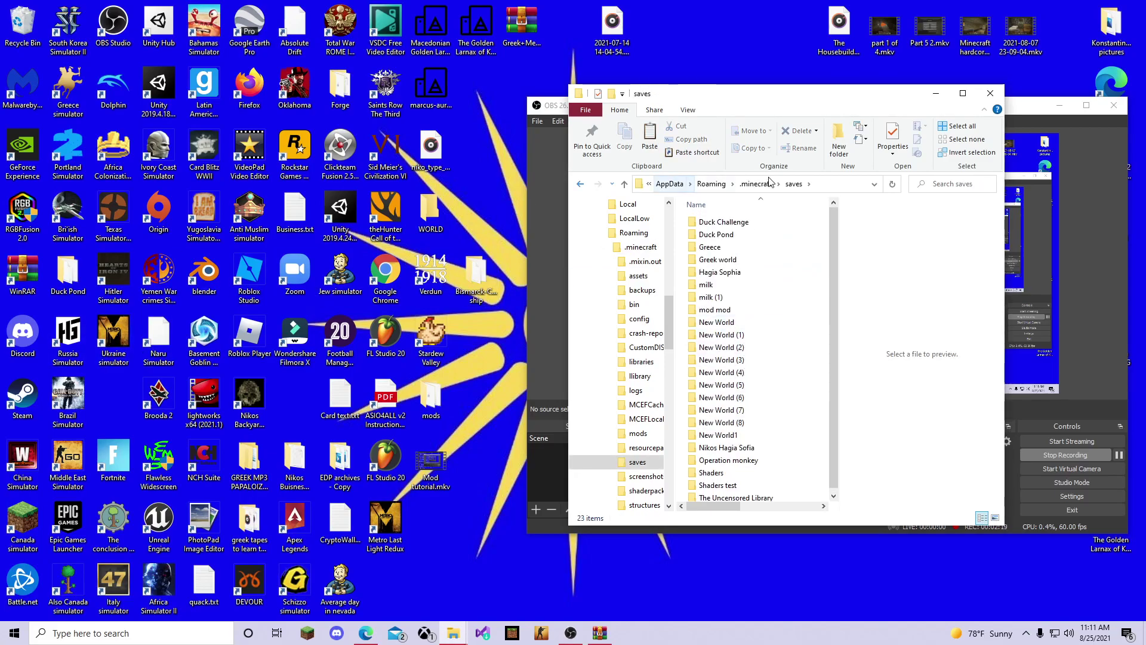
pyautogui.click(745, 236)
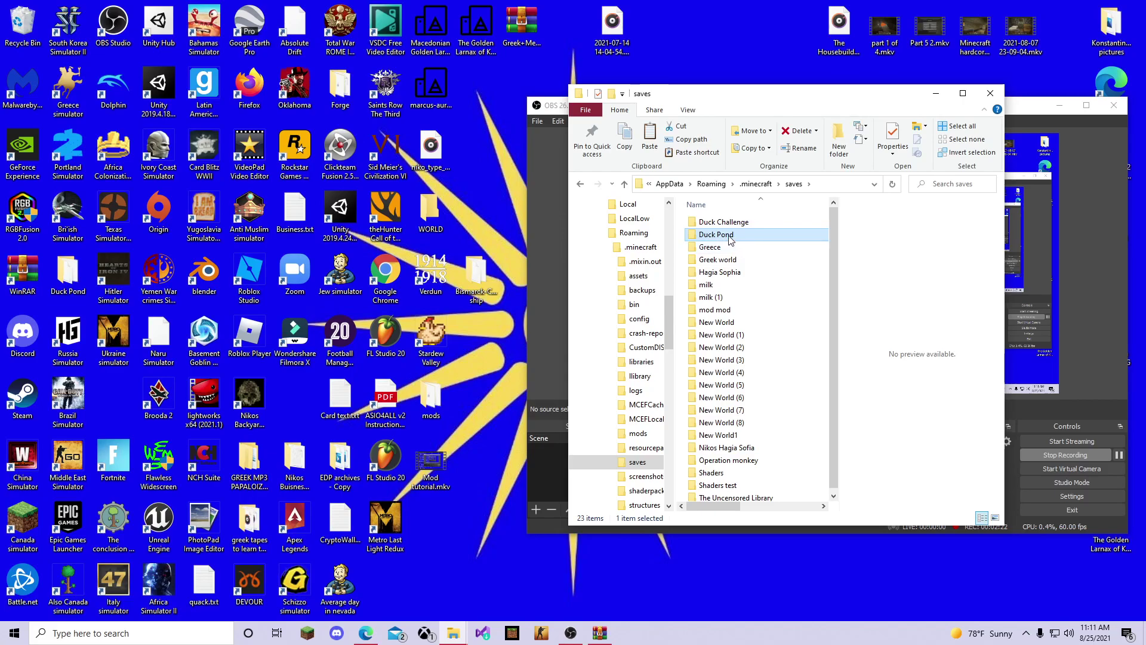
pyautogui.click(471, 316)
pyautogui.write('du')
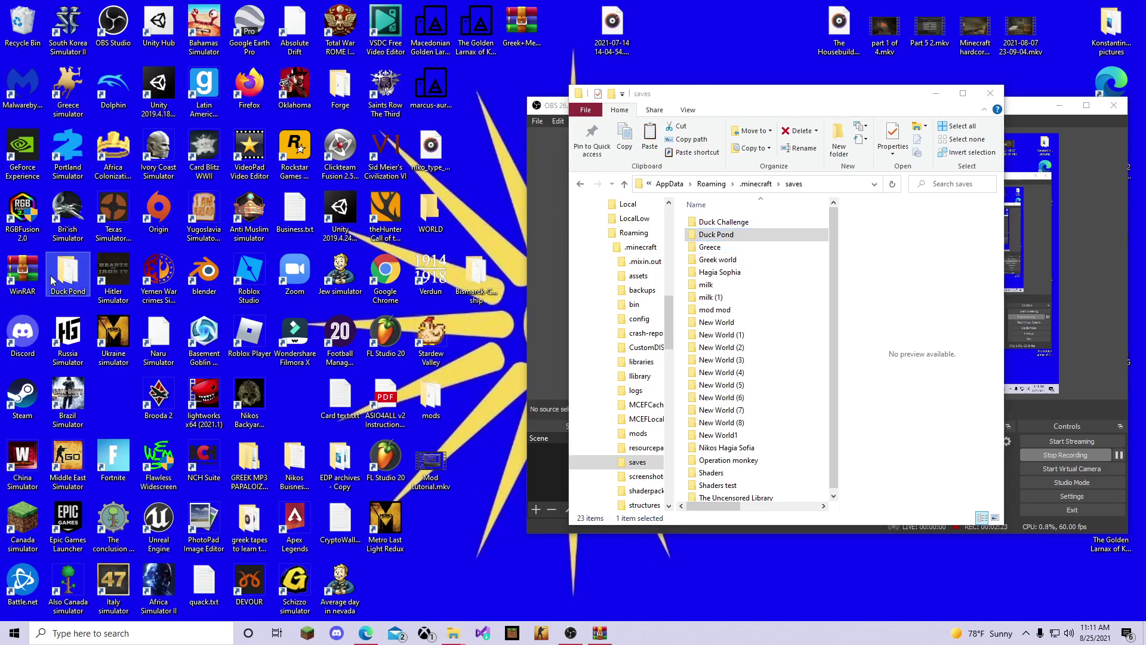
pyautogui.moveTo(468, 258); pyautogui.dragTo(679, 305)
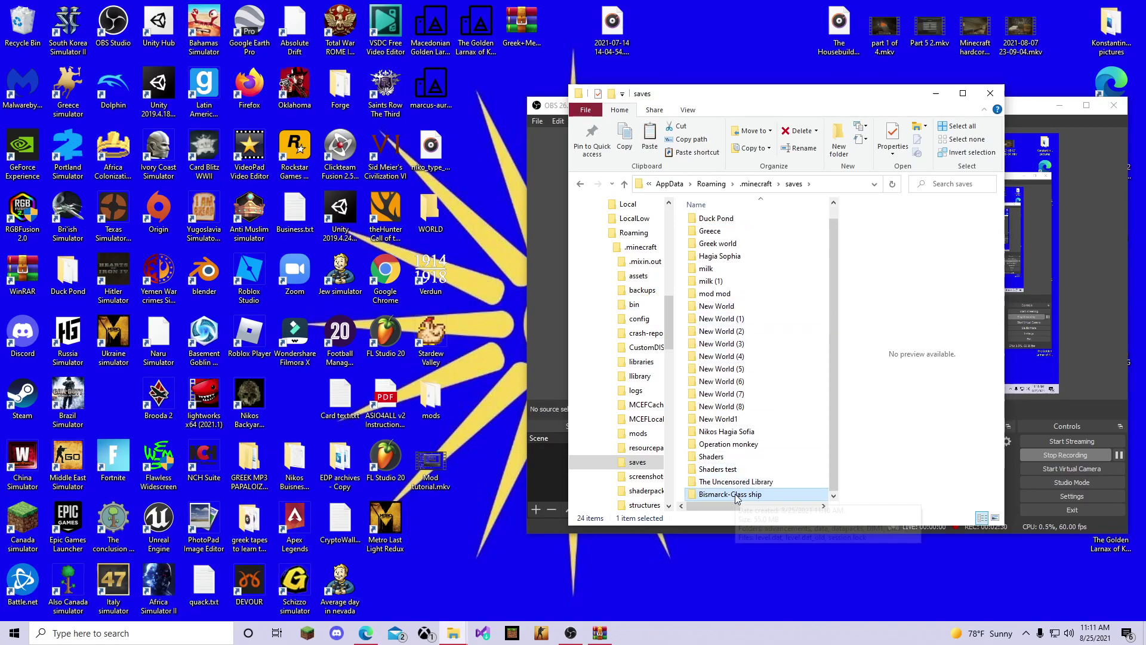
pyautogui.click(935, 98)
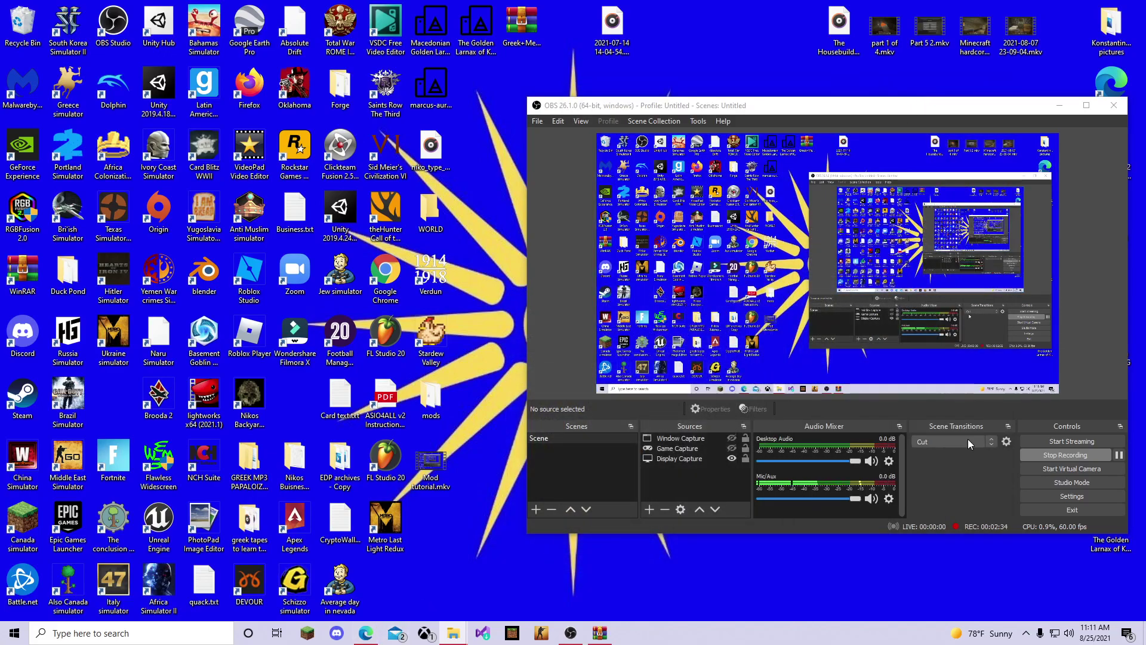
# - Switch to Minecraft and play the Bismarck-Class ship world, accepting the version warning
pyautogui.click(570, 633)
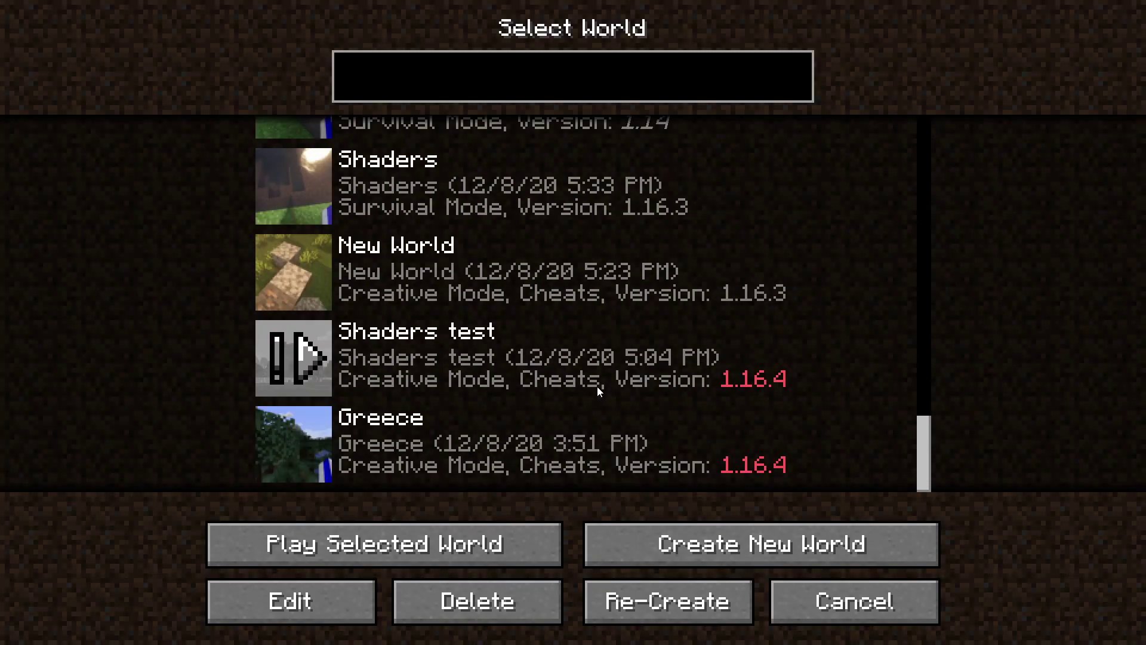
pyautogui.scroll(15, 596, 386)
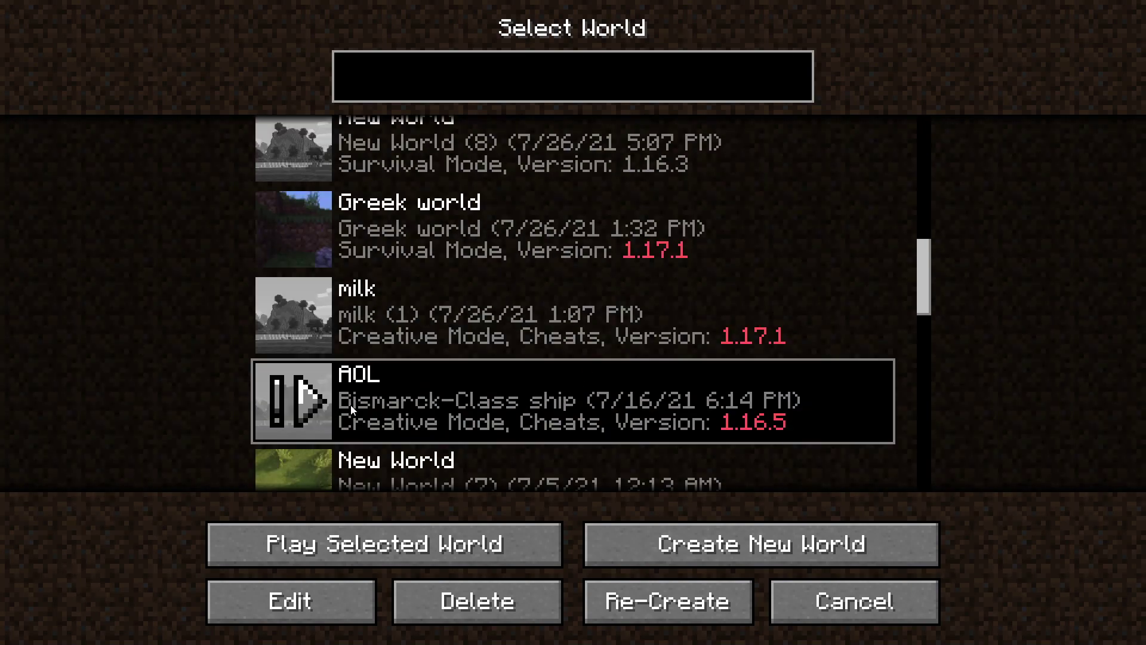
pyautogui.click(318, 399)
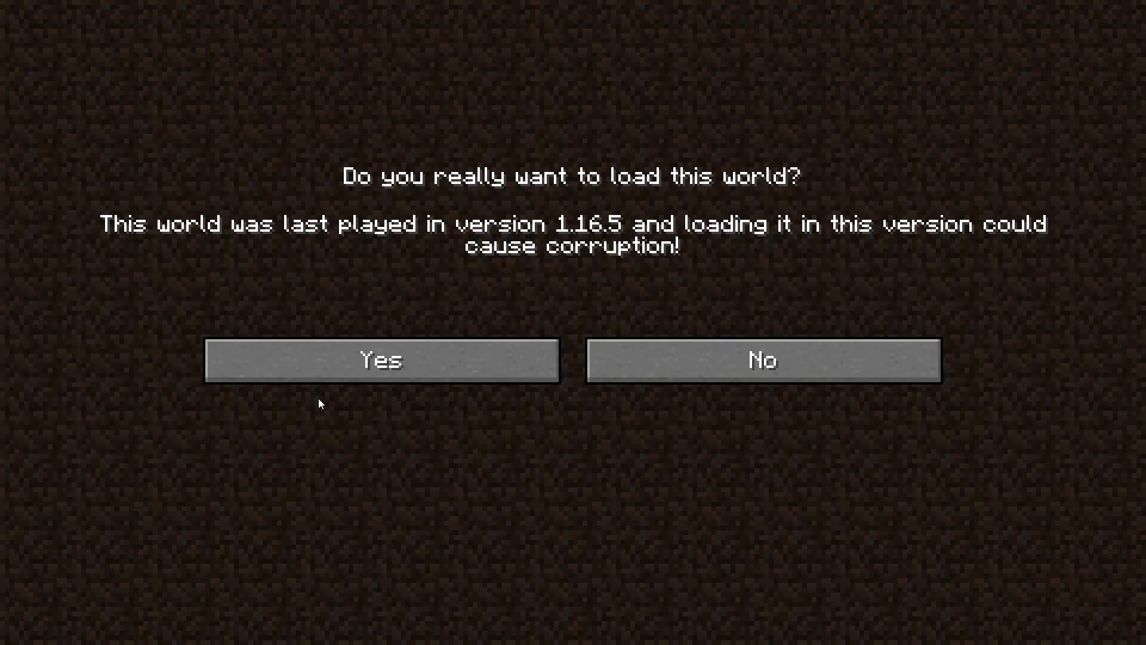
pyautogui.click(361, 364)
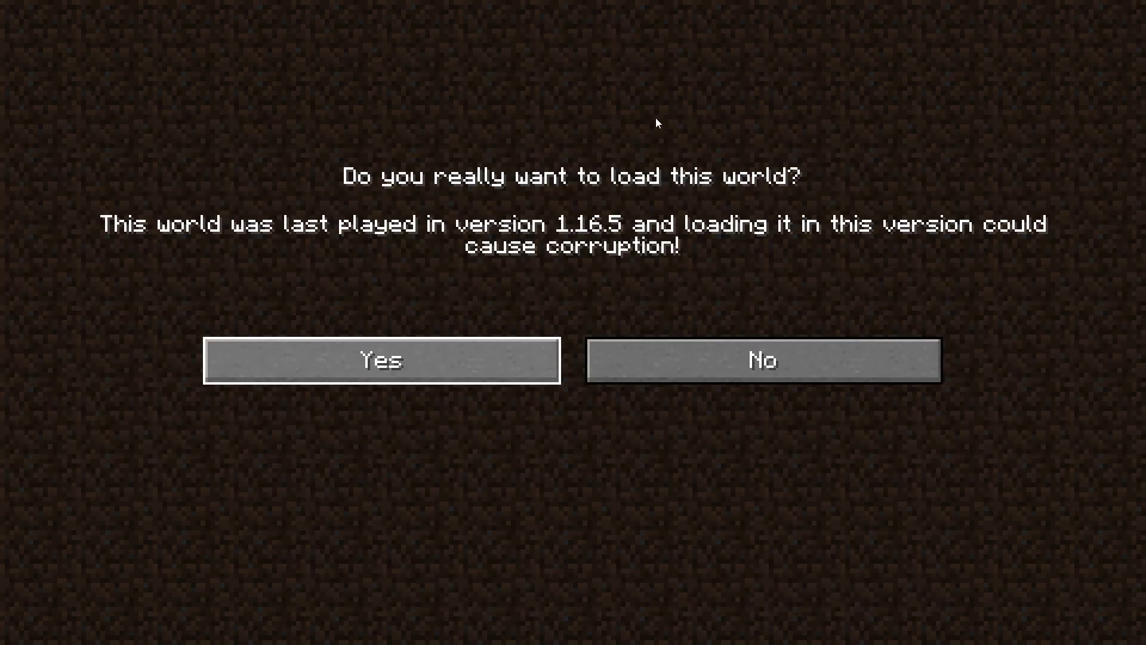
pyautogui.press('Return')
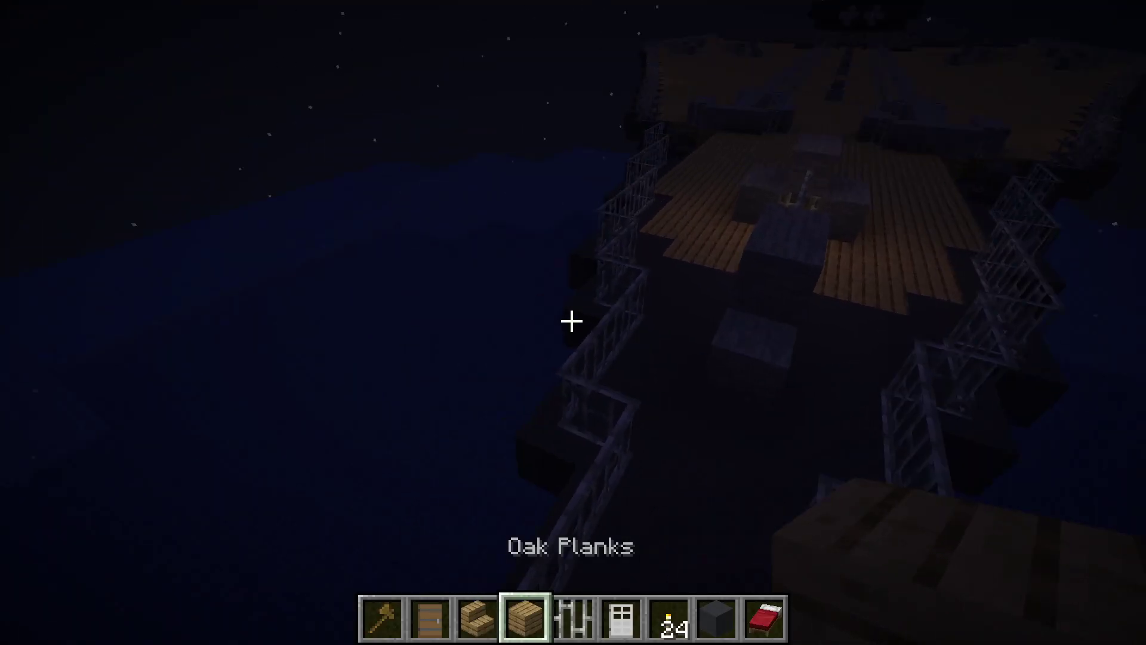
# - Run /time set day to light up the ship, then go to Options
pyautogui.press('/')
pyautogui.write('time ')
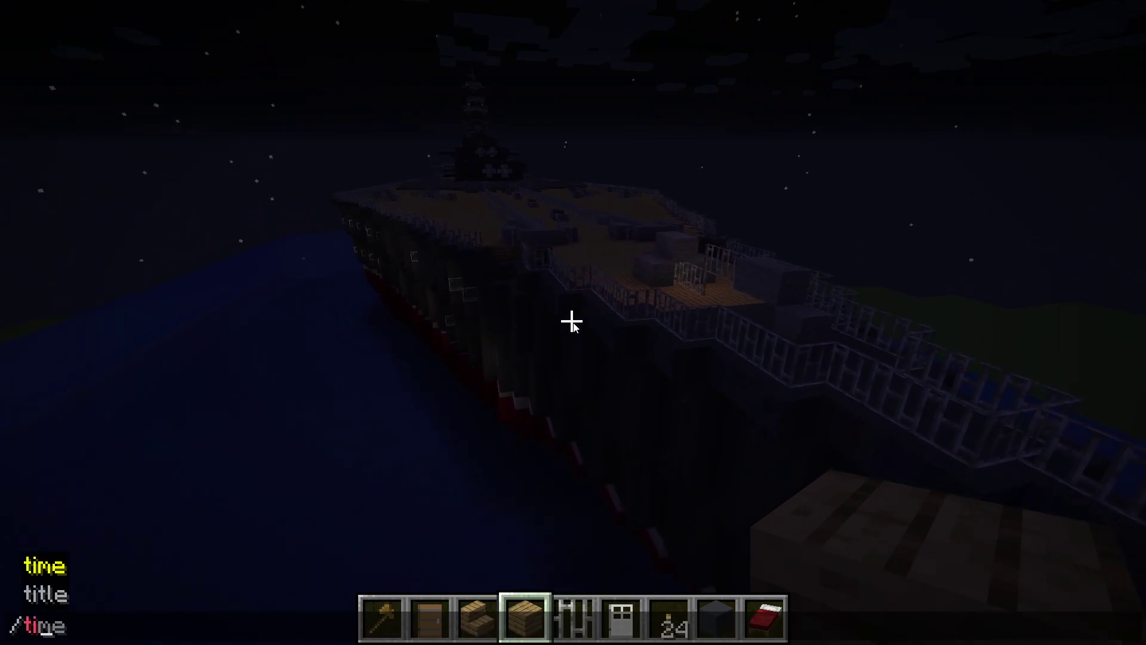
pyautogui.write('set day')
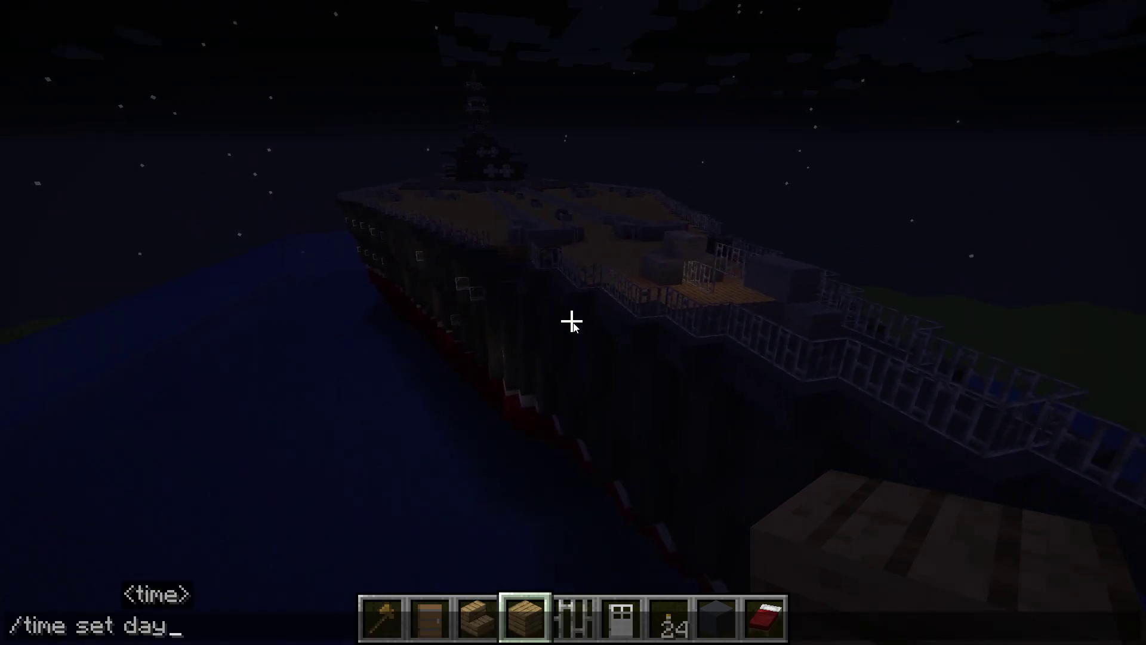
pyautogui.press('Return')
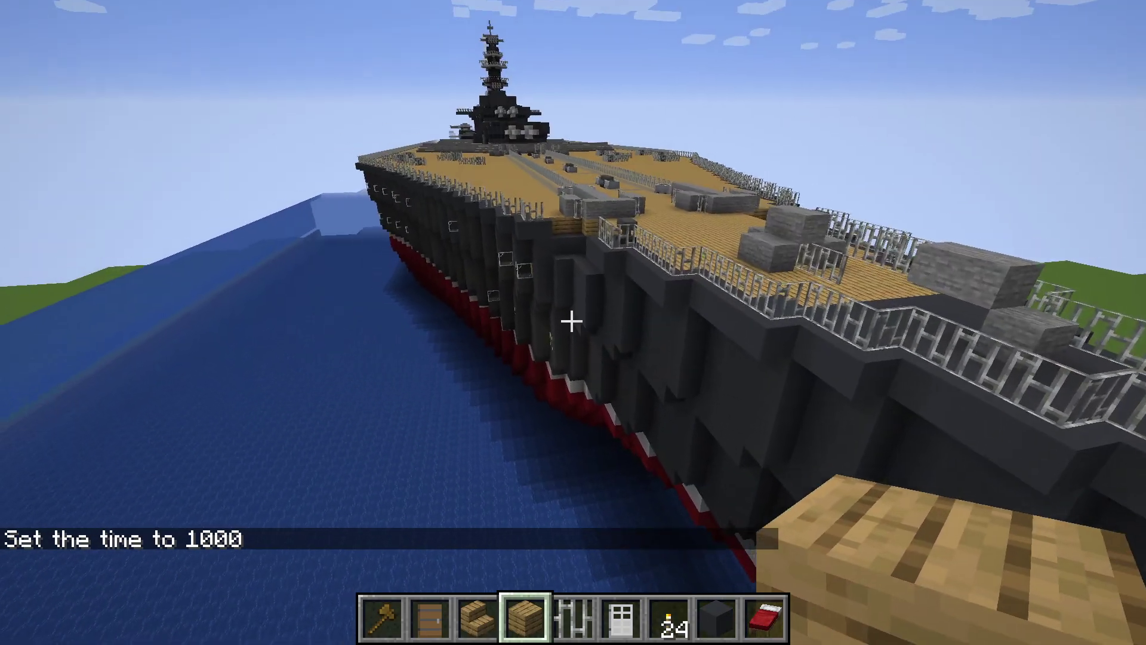
pyautogui.press('Escape')
pyautogui.click(493, 373)
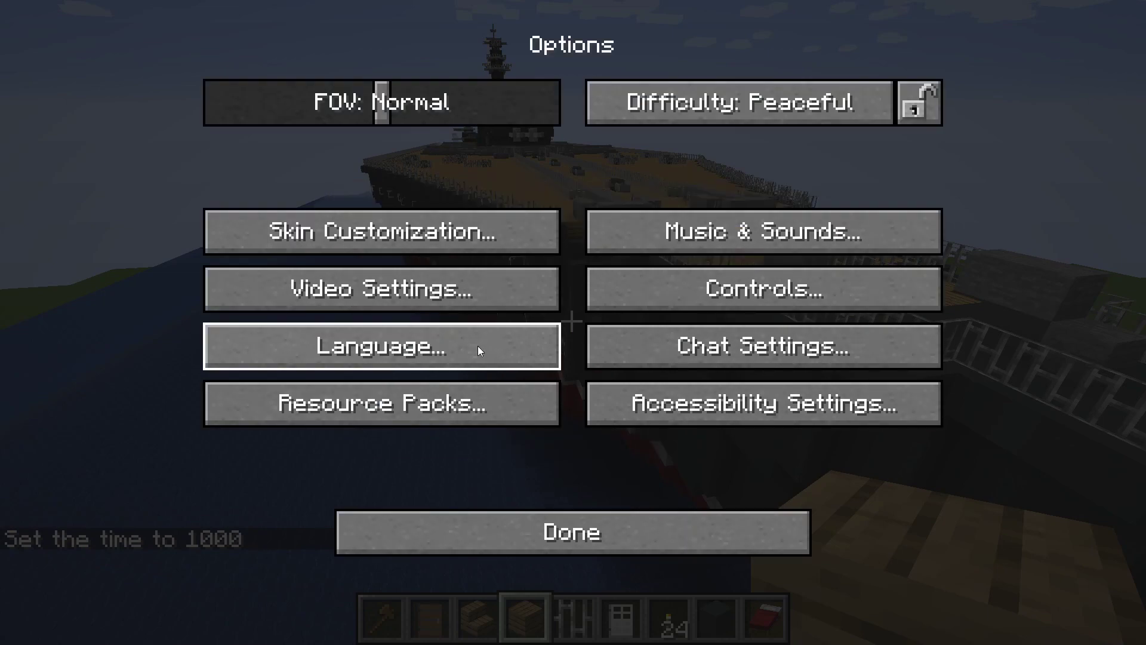
# - Try Video Settings > Shaders and dismiss the Fabulous graphics warning
pyautogui.click(443, 410)
pyautogui.press('Escape')
pyautogui.click(523, 282)
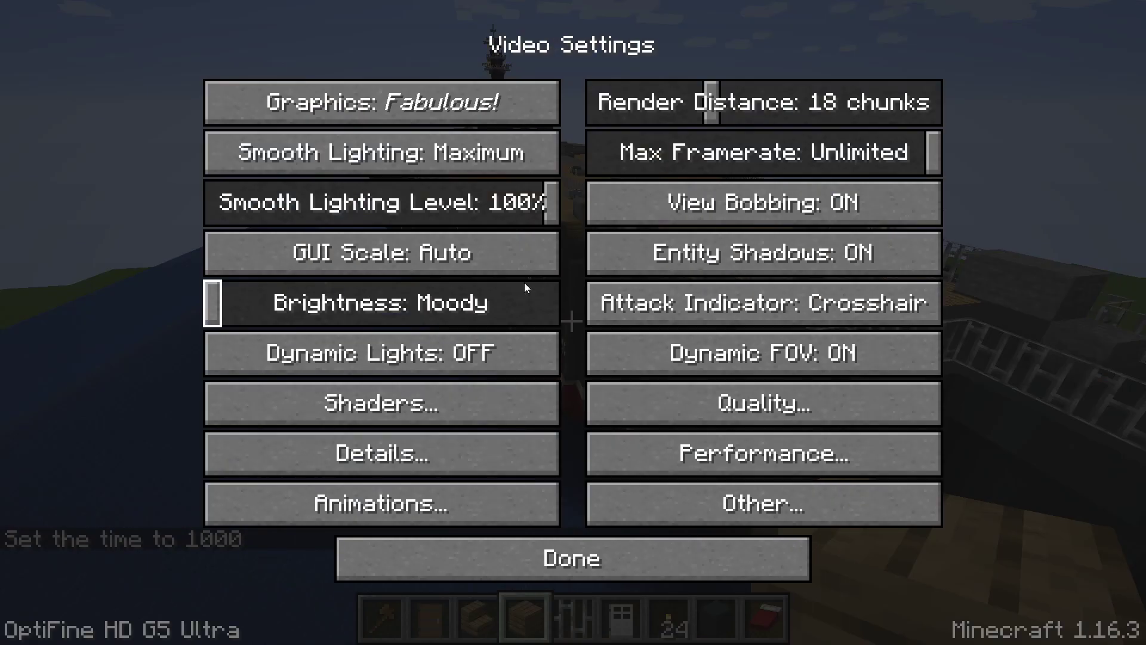
pyautogui.click(394, 385)
pyautogui.click(453, 345)
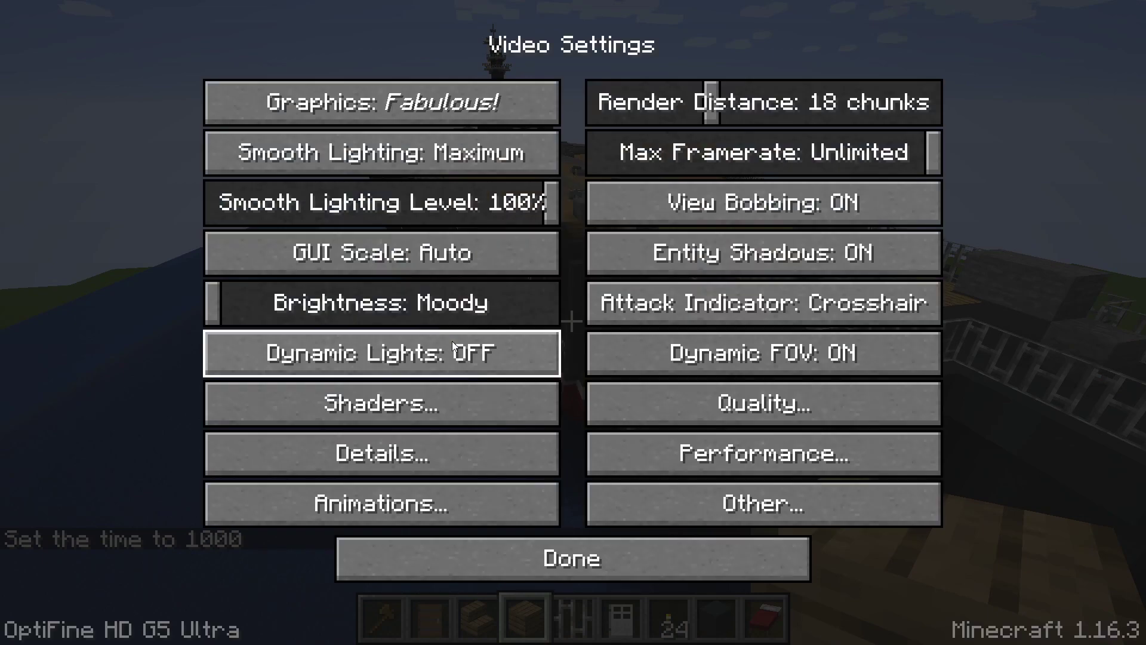
# - Set Graphics to Fast, keep smooth lighting at Maximum, and reopen the BSL_v7.2.01pre1 shader list
pyautogui.click(405, 166)
pyautogui.click(403, 163)
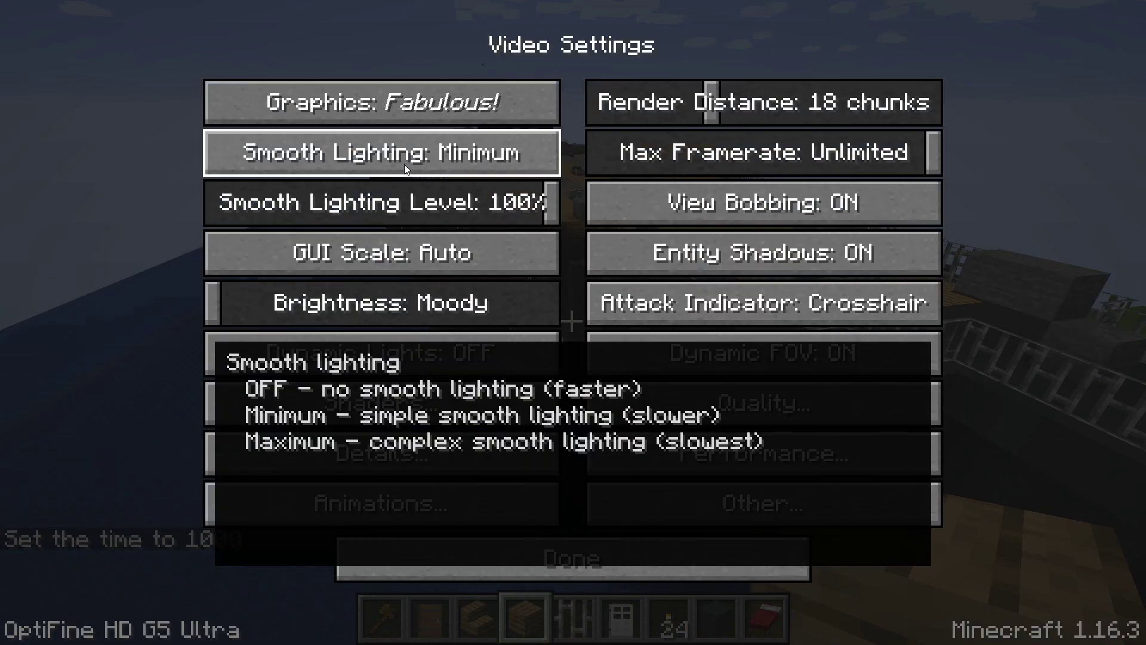
pyautogui.click(403, 163)
pyautogui.click(407, 103)
pyautogui.click(383, 404)
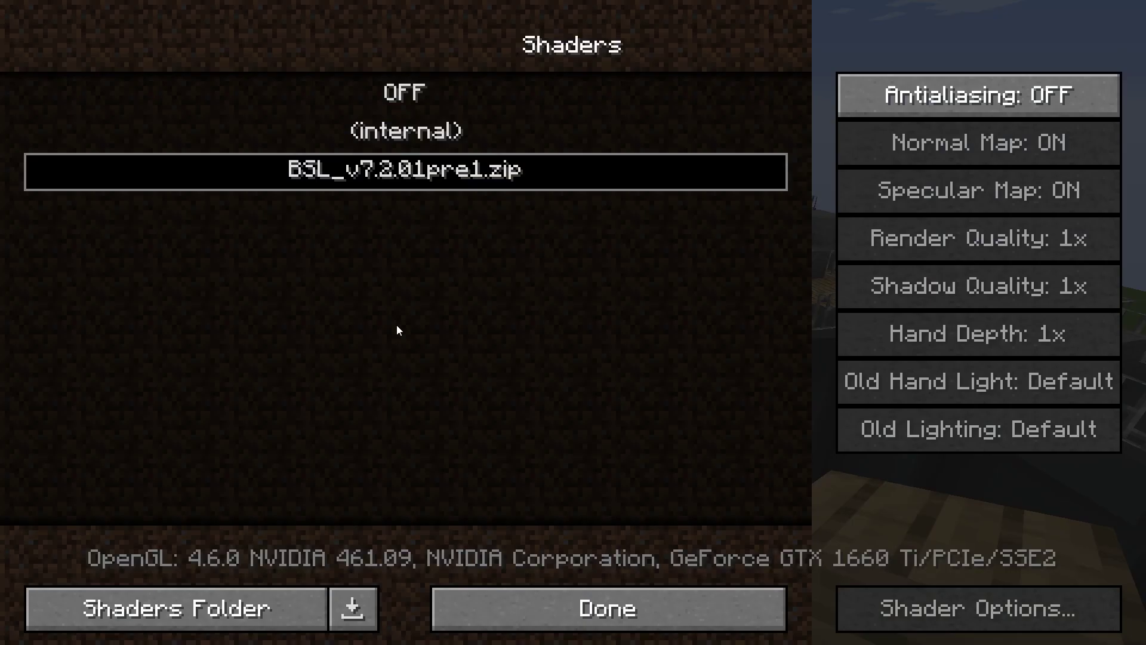
pyautogui.click(482, 615)
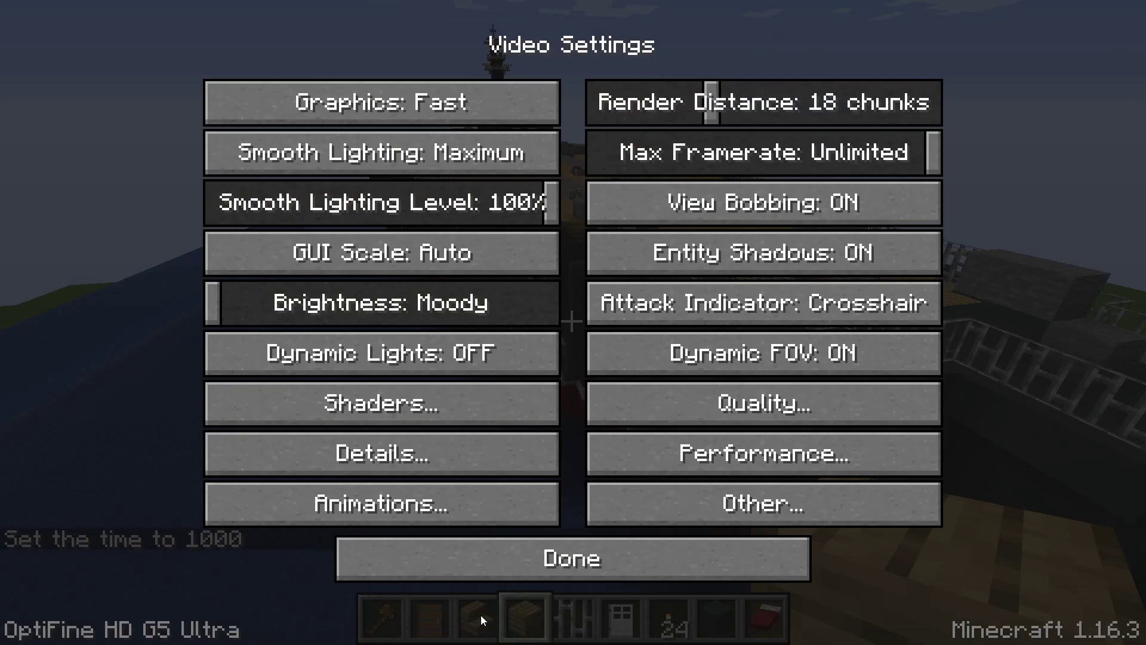
pyautogui.click(362, 405)
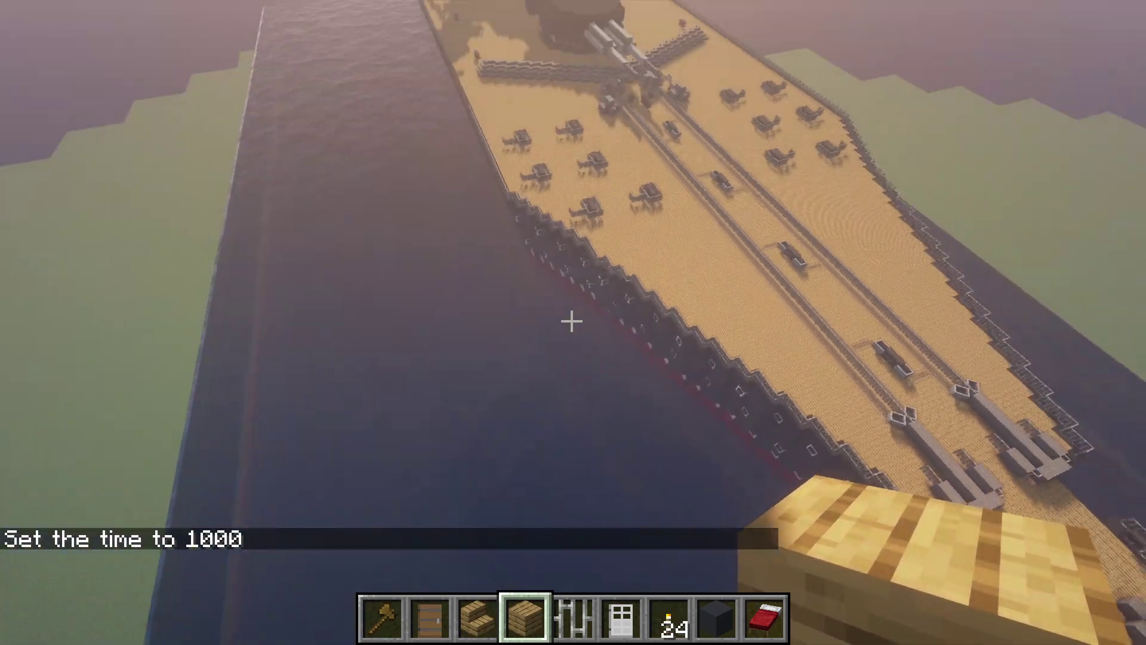
# - Fly around the shaded Bismarck battleship, dropping to deck level, rising above it and skimming along the hull
pyautogui.press('shift')
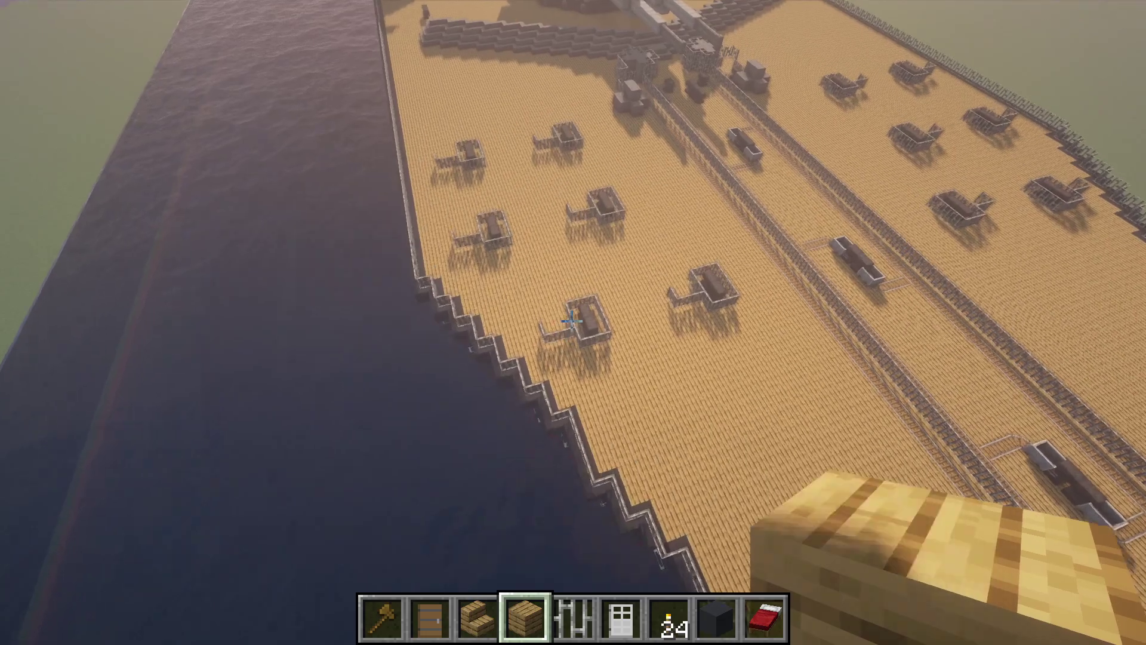
pyautogui.press('space')
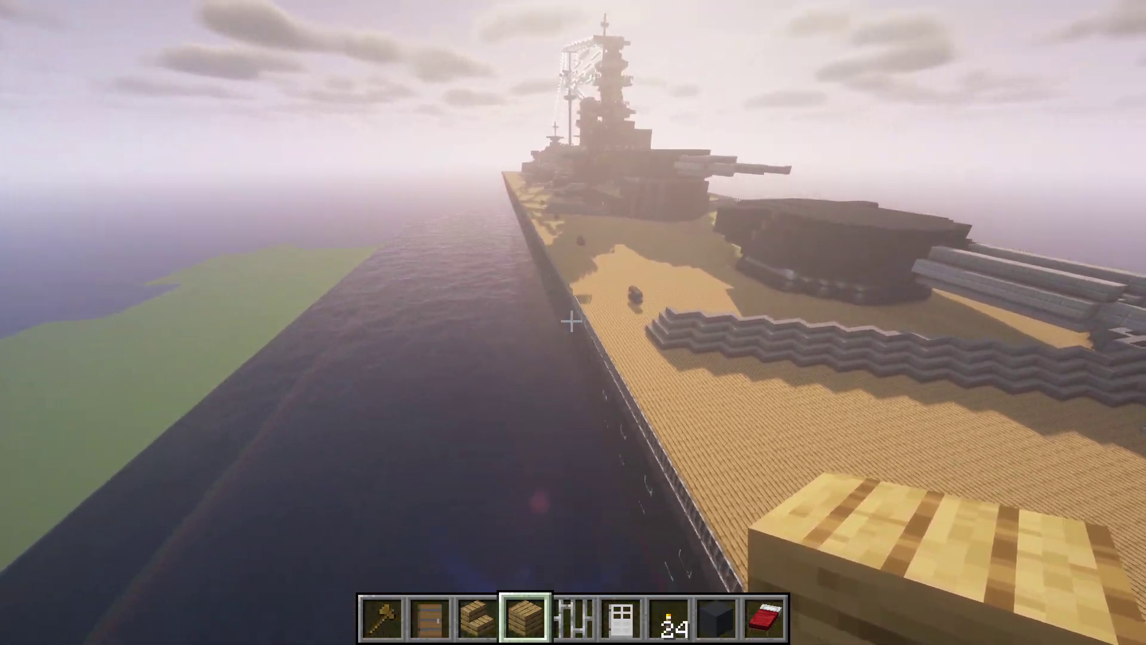
pyautogui.press('w')
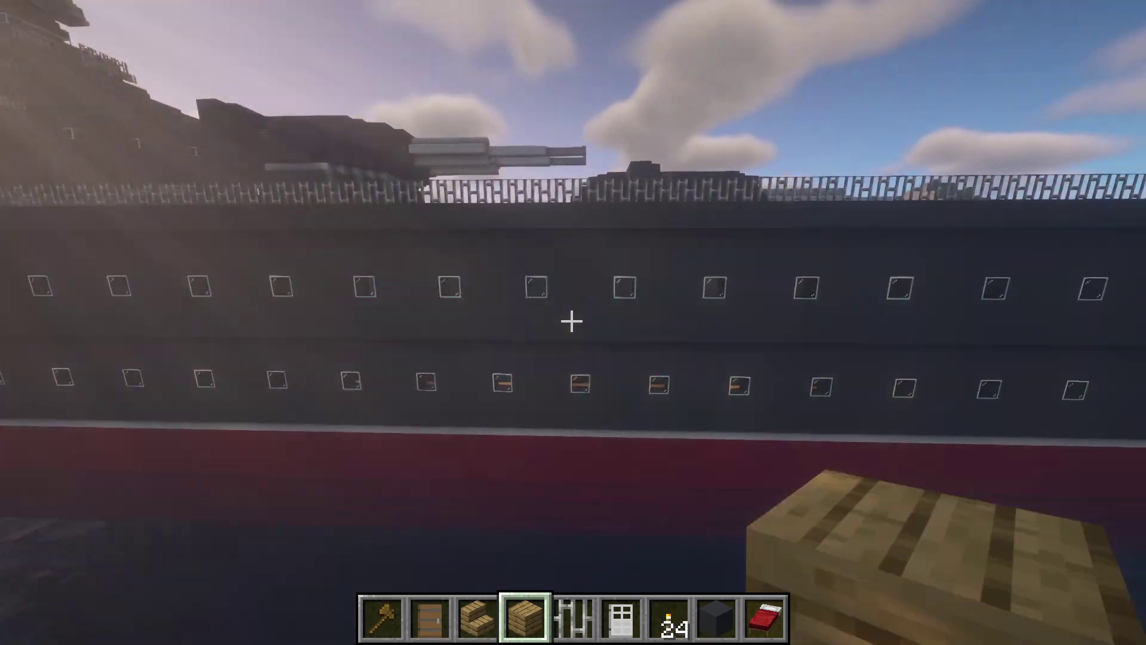
pyautogui.press('s')
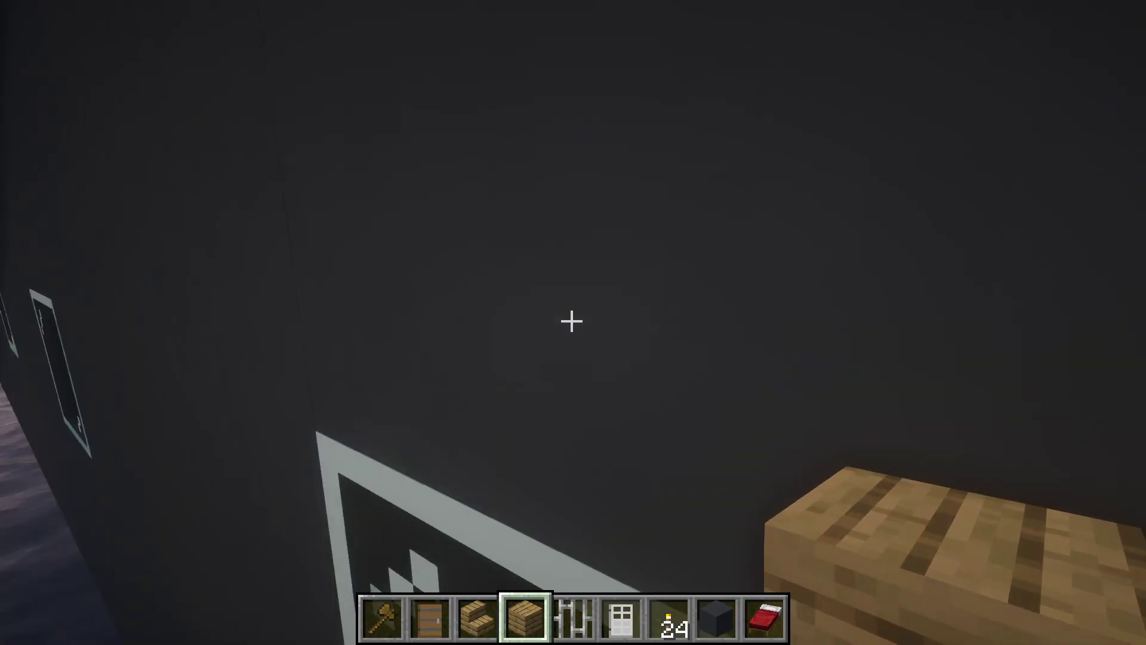
pyautogui.press('space')
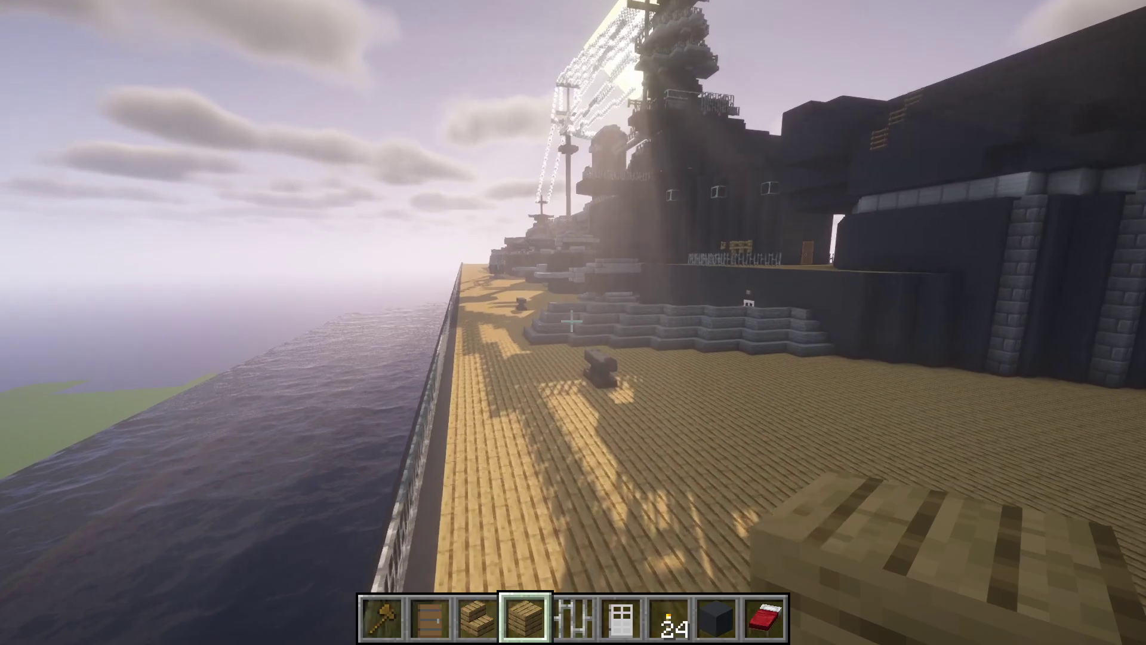
pyautogui.press('w')
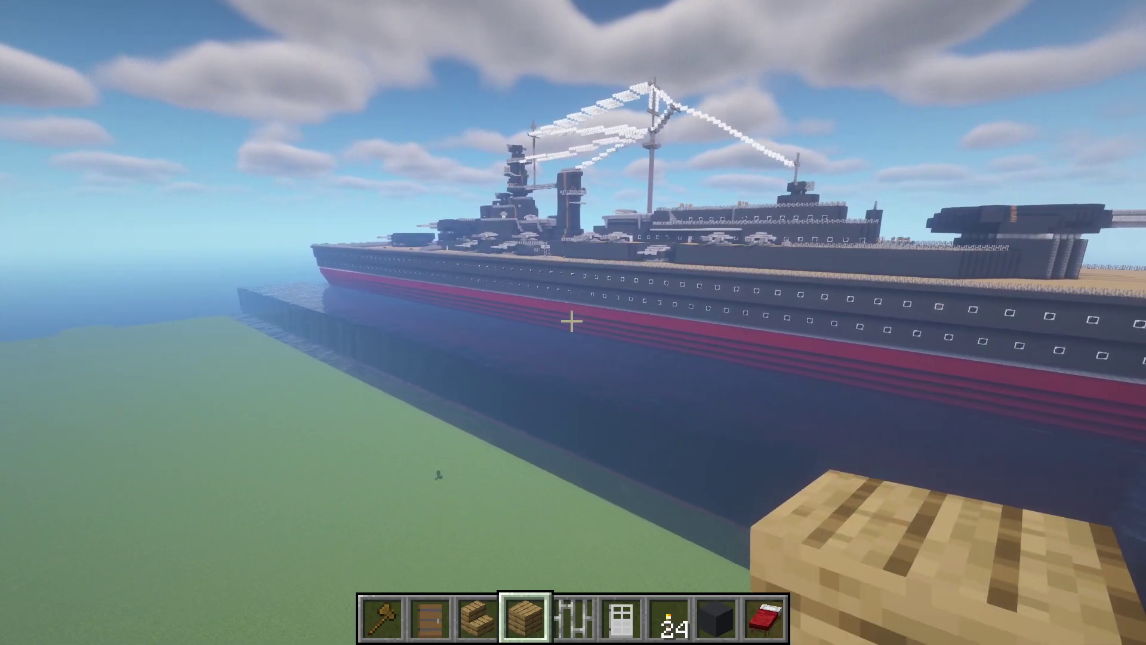
pyautogui.press('Escape')
pyautogui.press('Escape')
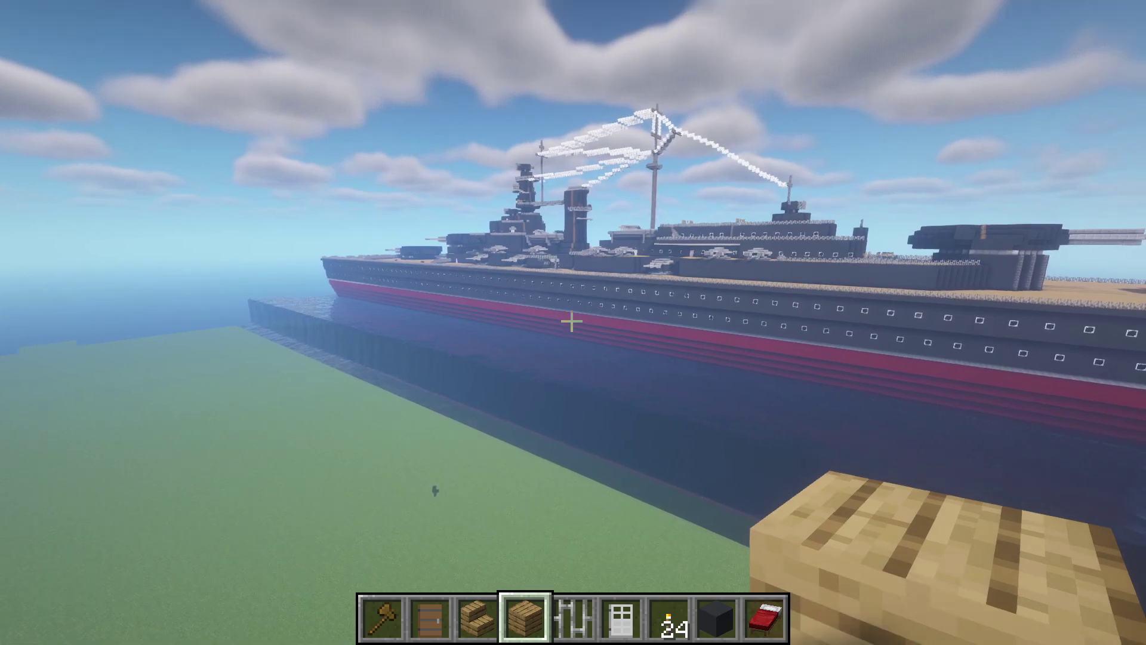